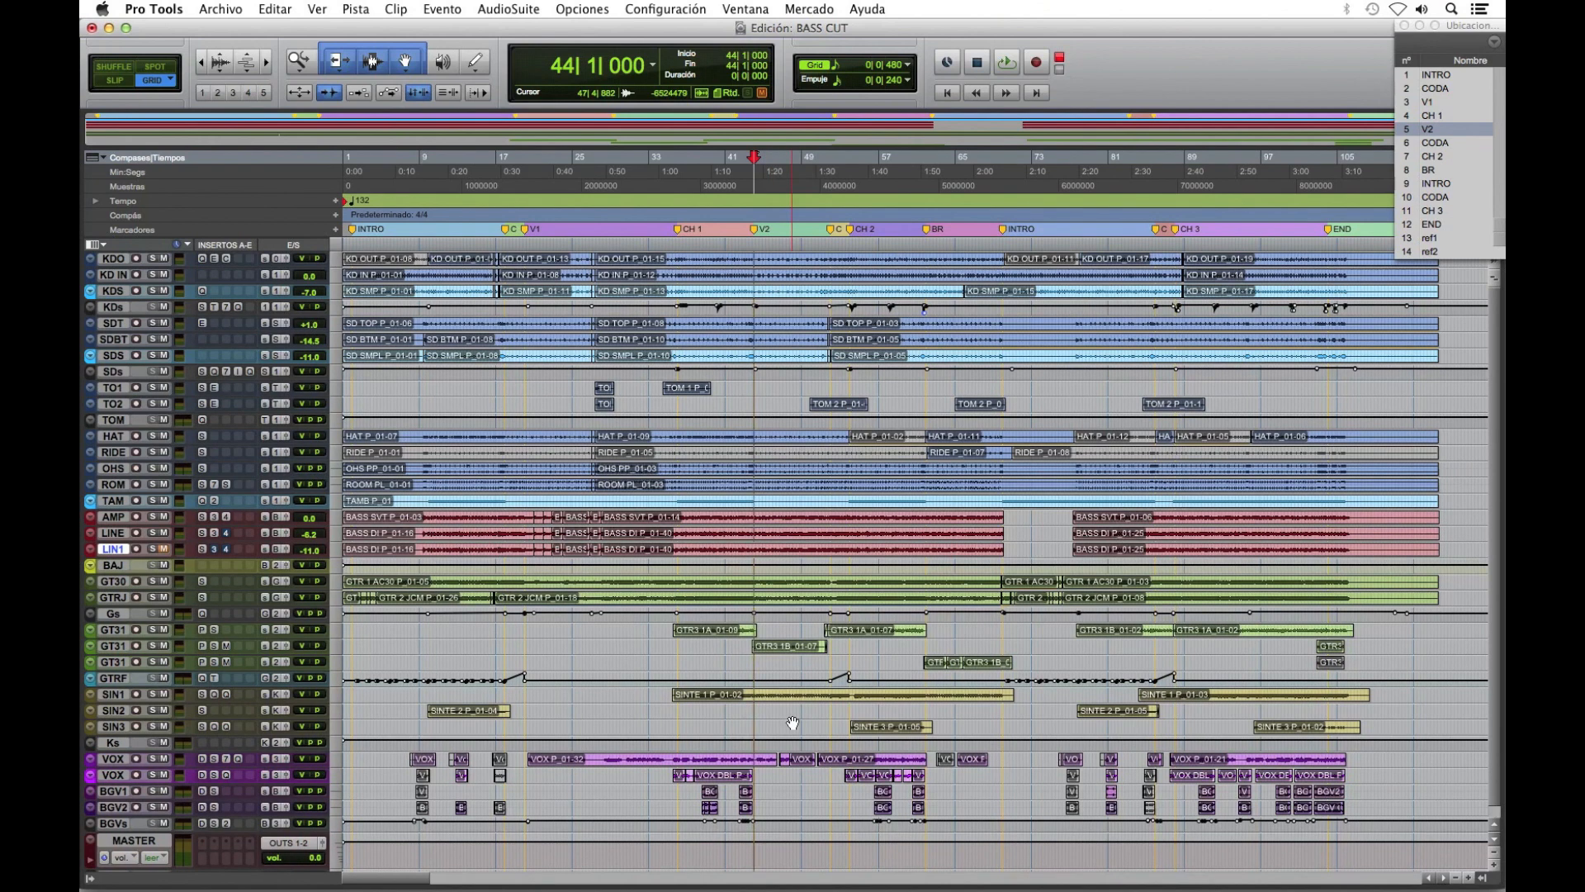
Step: Show the mixer, start playback and solo the AMPLI and LINEA bass tracks
key("super+equal")
left_click(692, 715)
left_click(660, 515)
key("space")
left_click(727, 515)
left_click(661, 515)
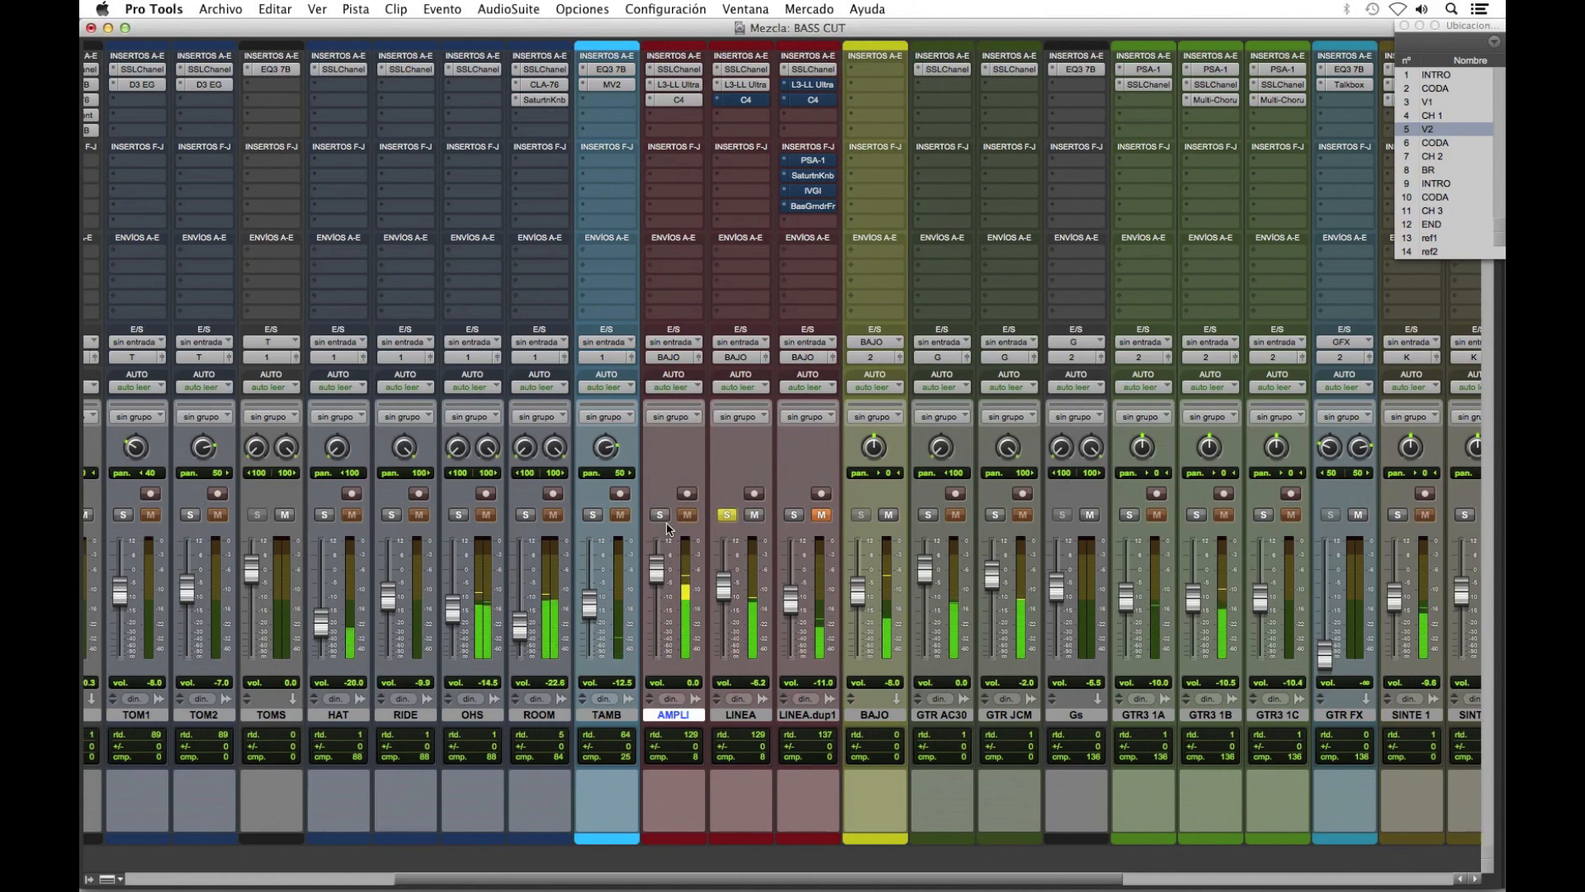
left_click(661, 515)
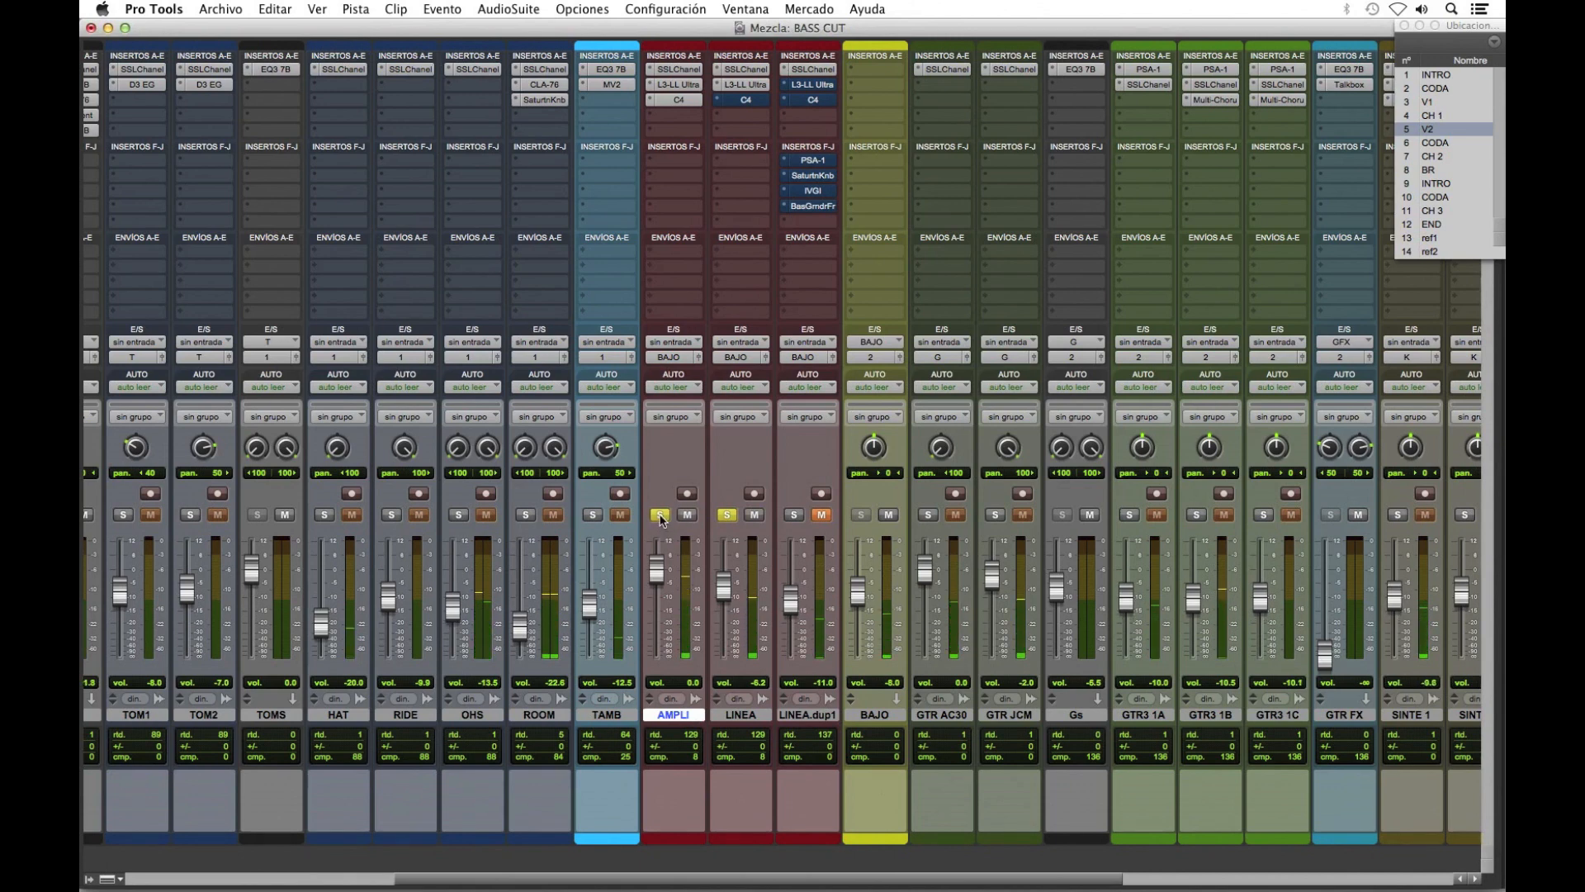
Step: Select the LINEA track, switch the selection to LINEA.dup1 and open the SSLChannel plug-in on that duplicate
left_click(740, 715, "shift")
left_click(745, 722)
left_click(745, 716)
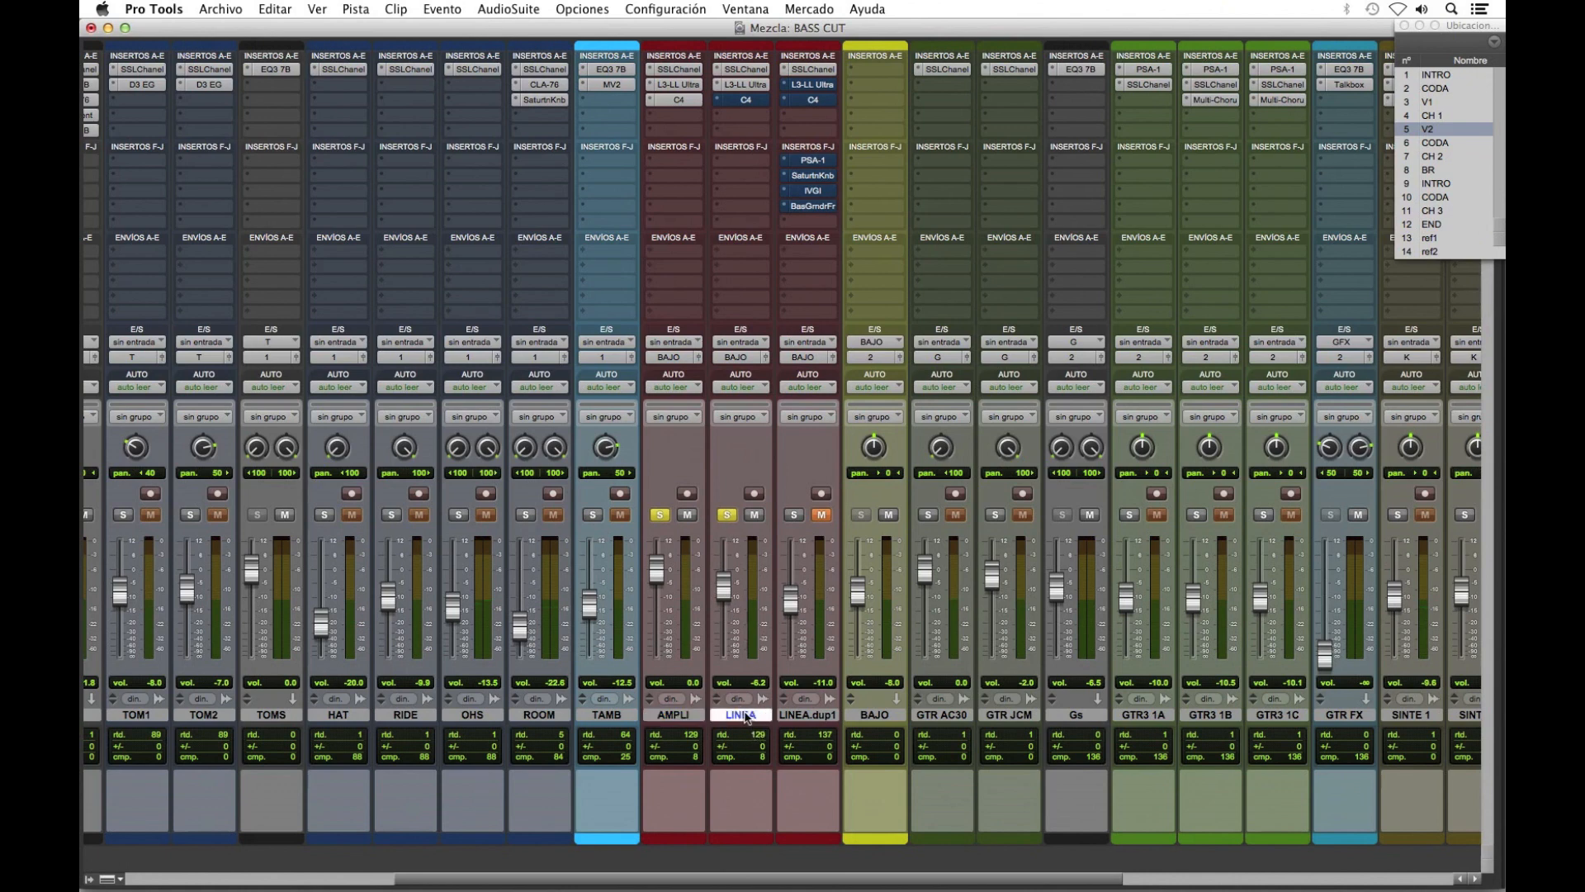
left_click(808, 721)
left_click(809, 69)
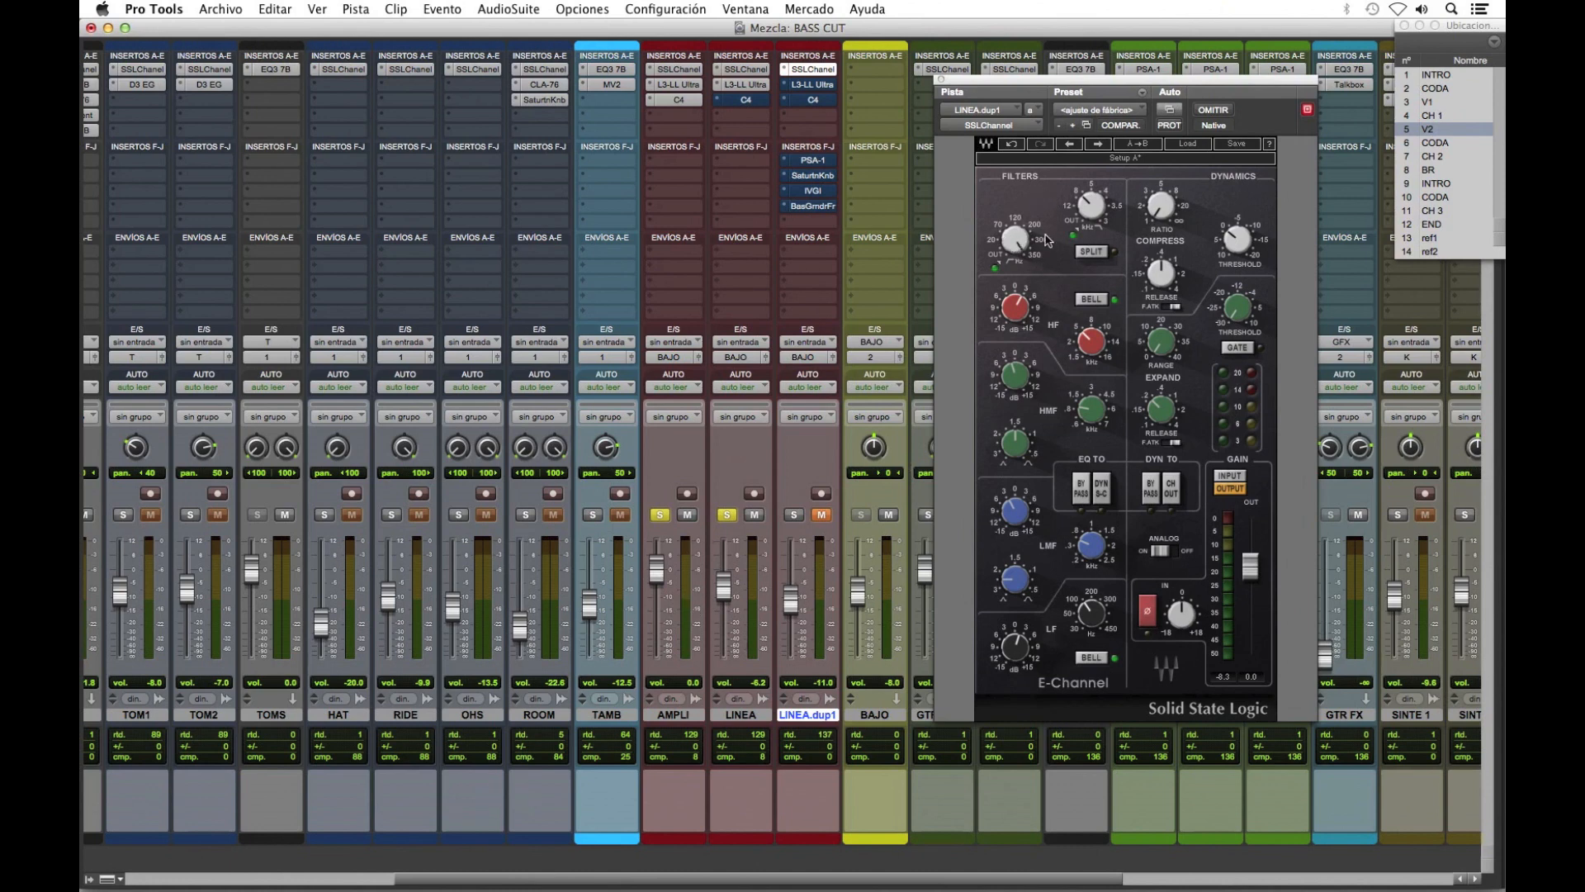
Step: Solo only the LINEA.dup1 track and set its volume to -8.0 dB
left_click(794, 515, "super")
left_click_drag(791, 601, 795, 564)
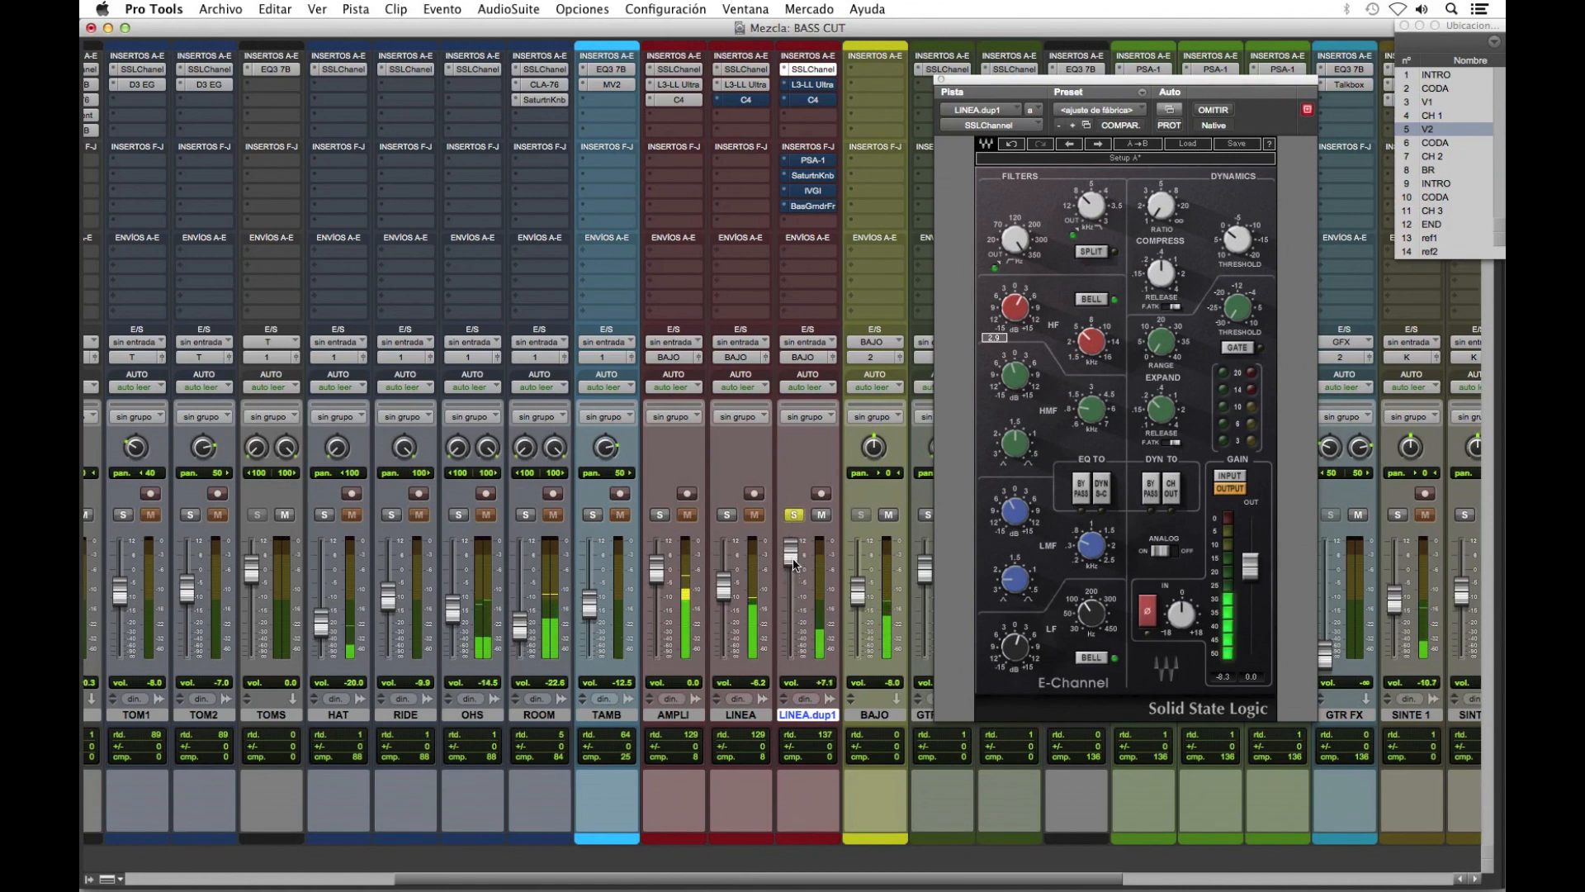
left_click_drag(792, 560, 791, 607)
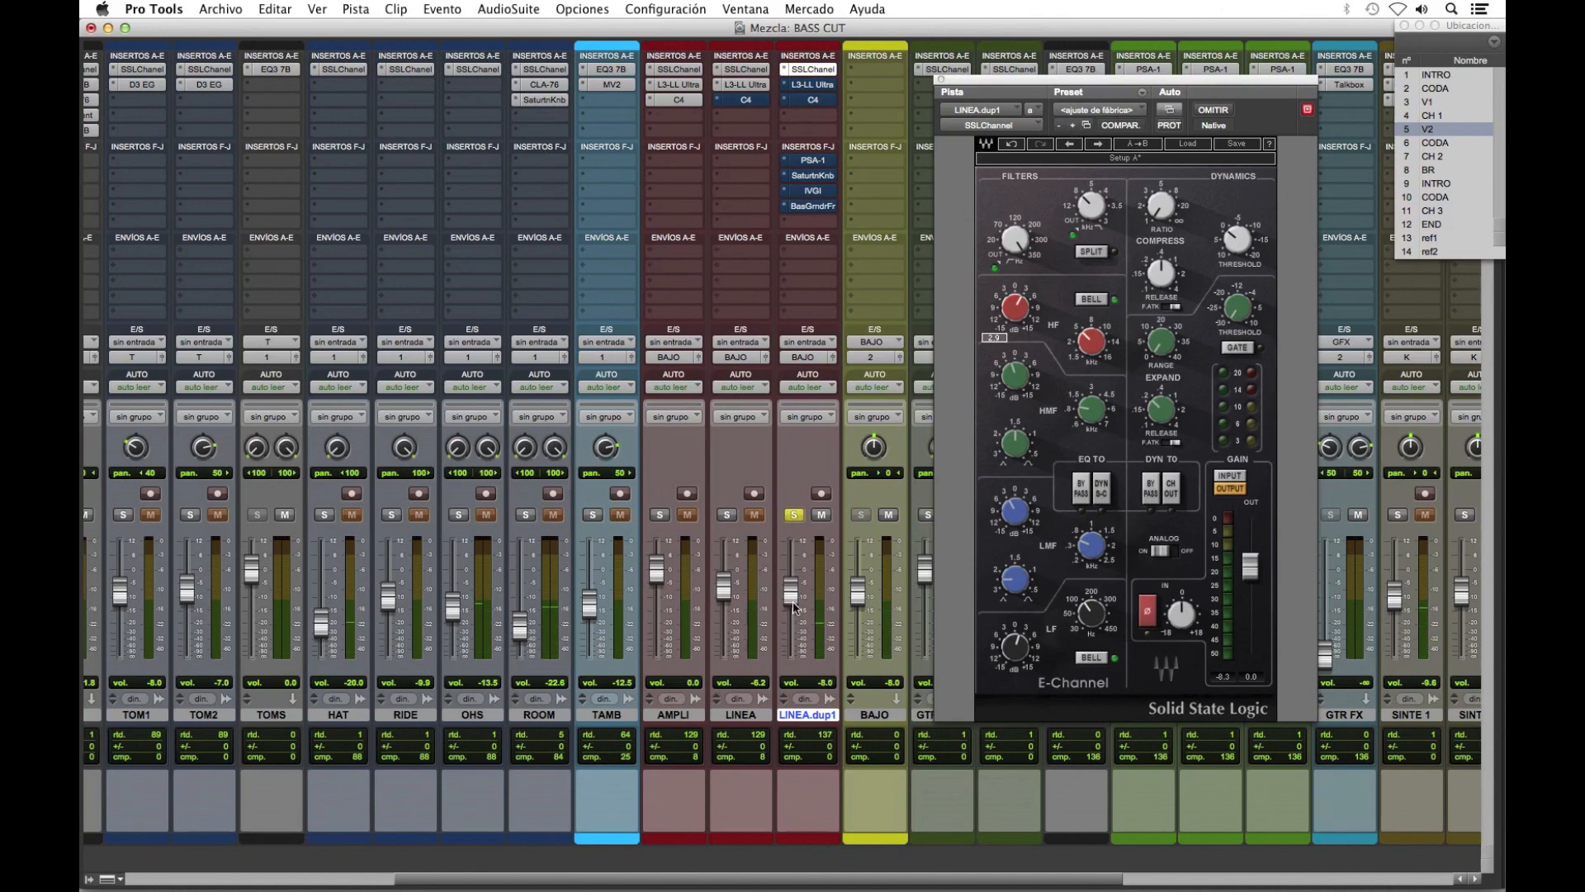
Step: Review the settings of PSA-1, Saturation Knob, IVGI and BassGrinderFree on LINEA.dup1, and close the plug-in window
left_click(816, 162)
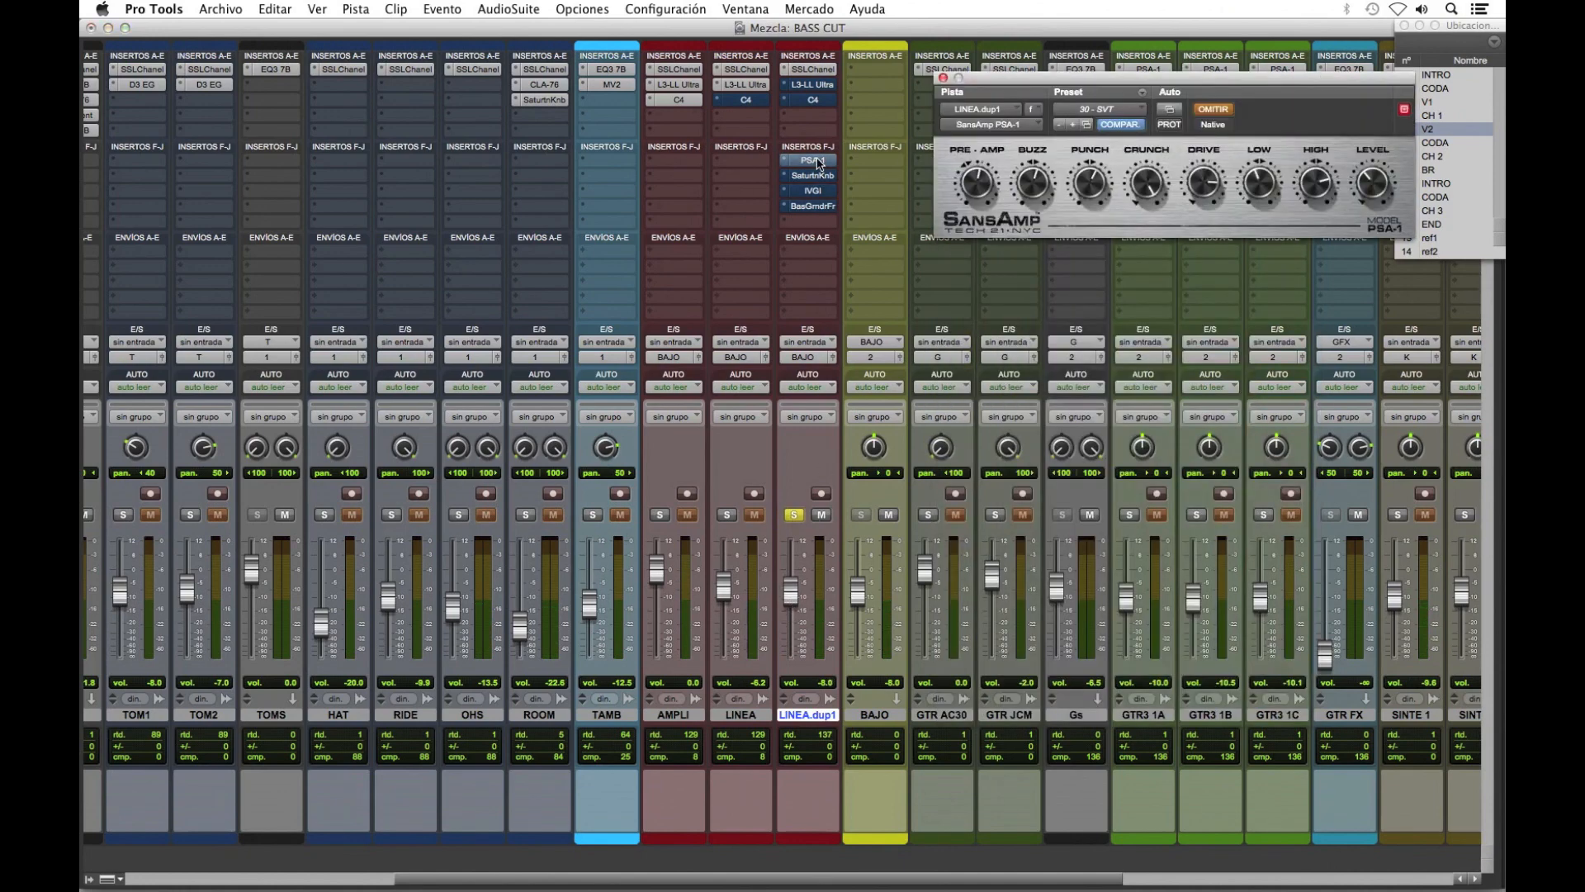
left_click_drag(1077, 83, 708, 256)
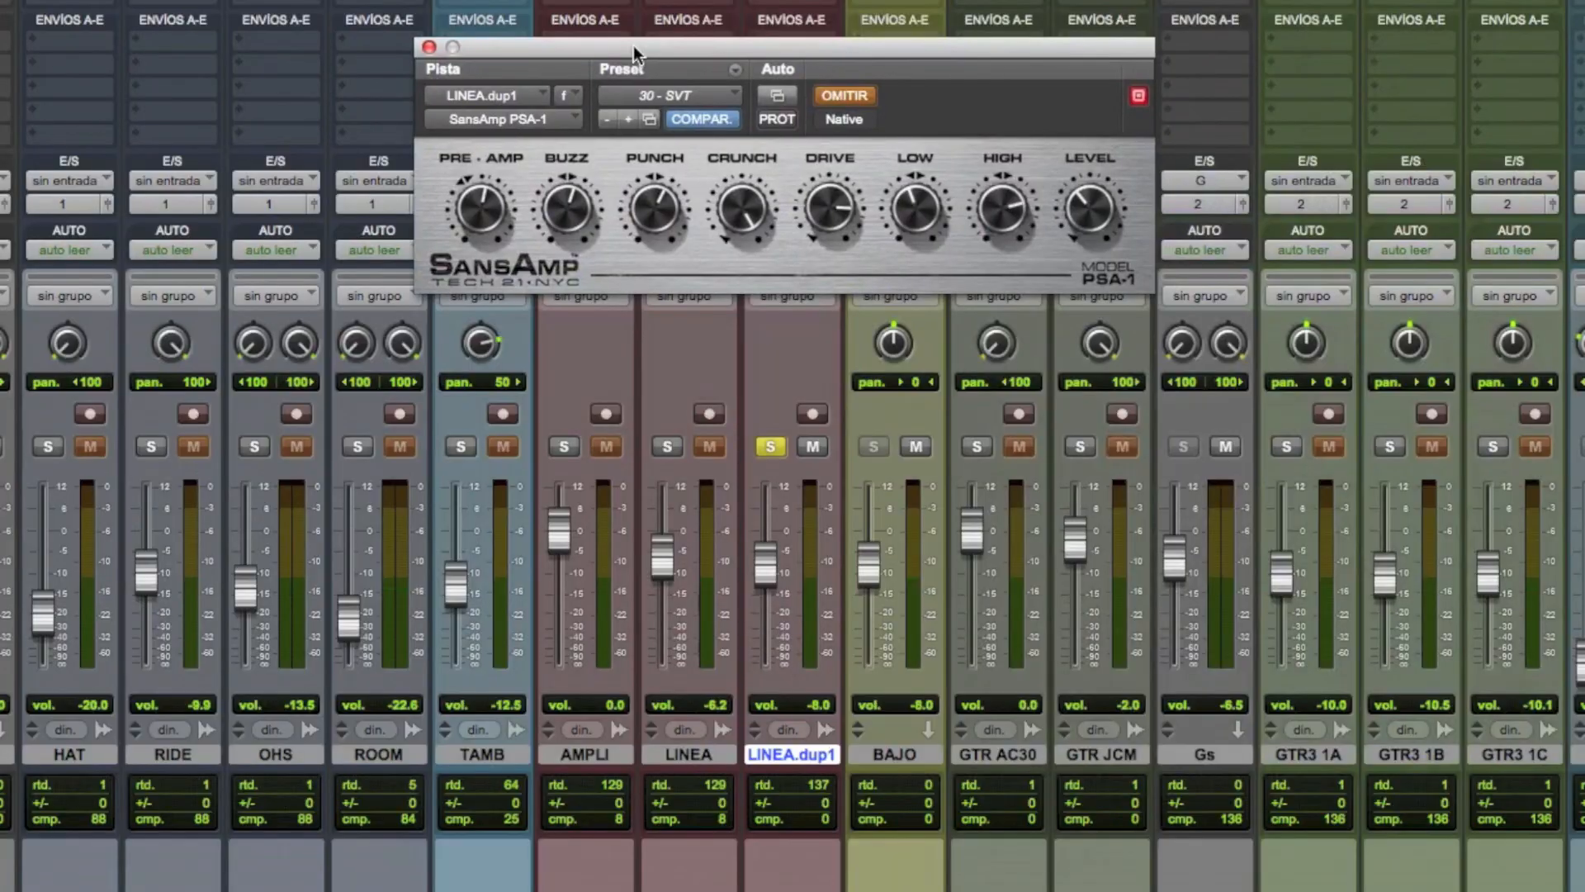
left_click(790, 1)
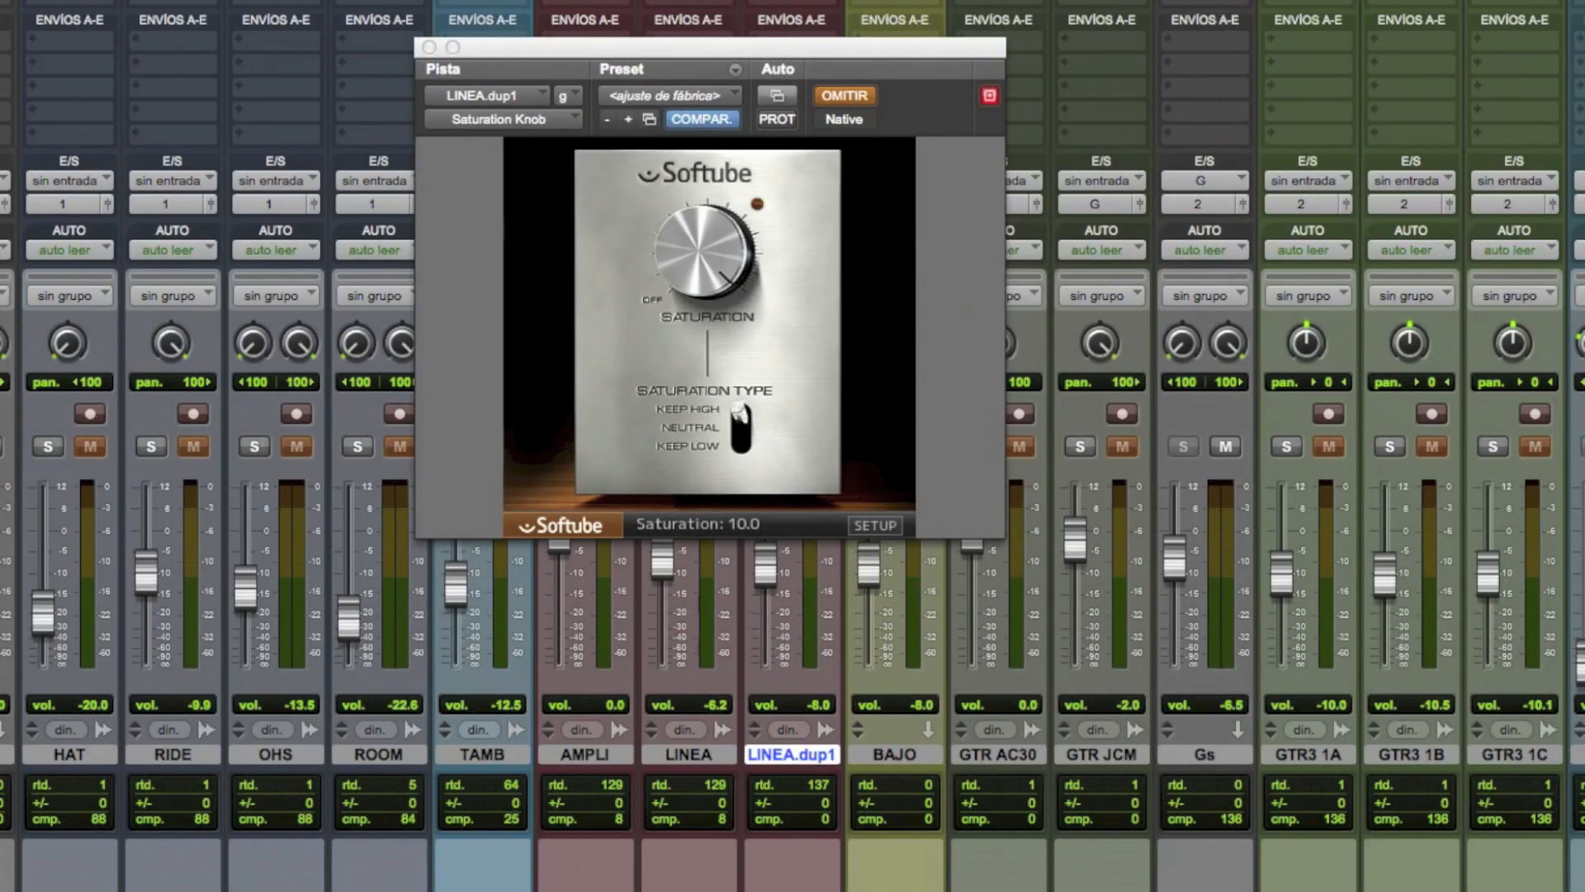
left_click(793, 1)
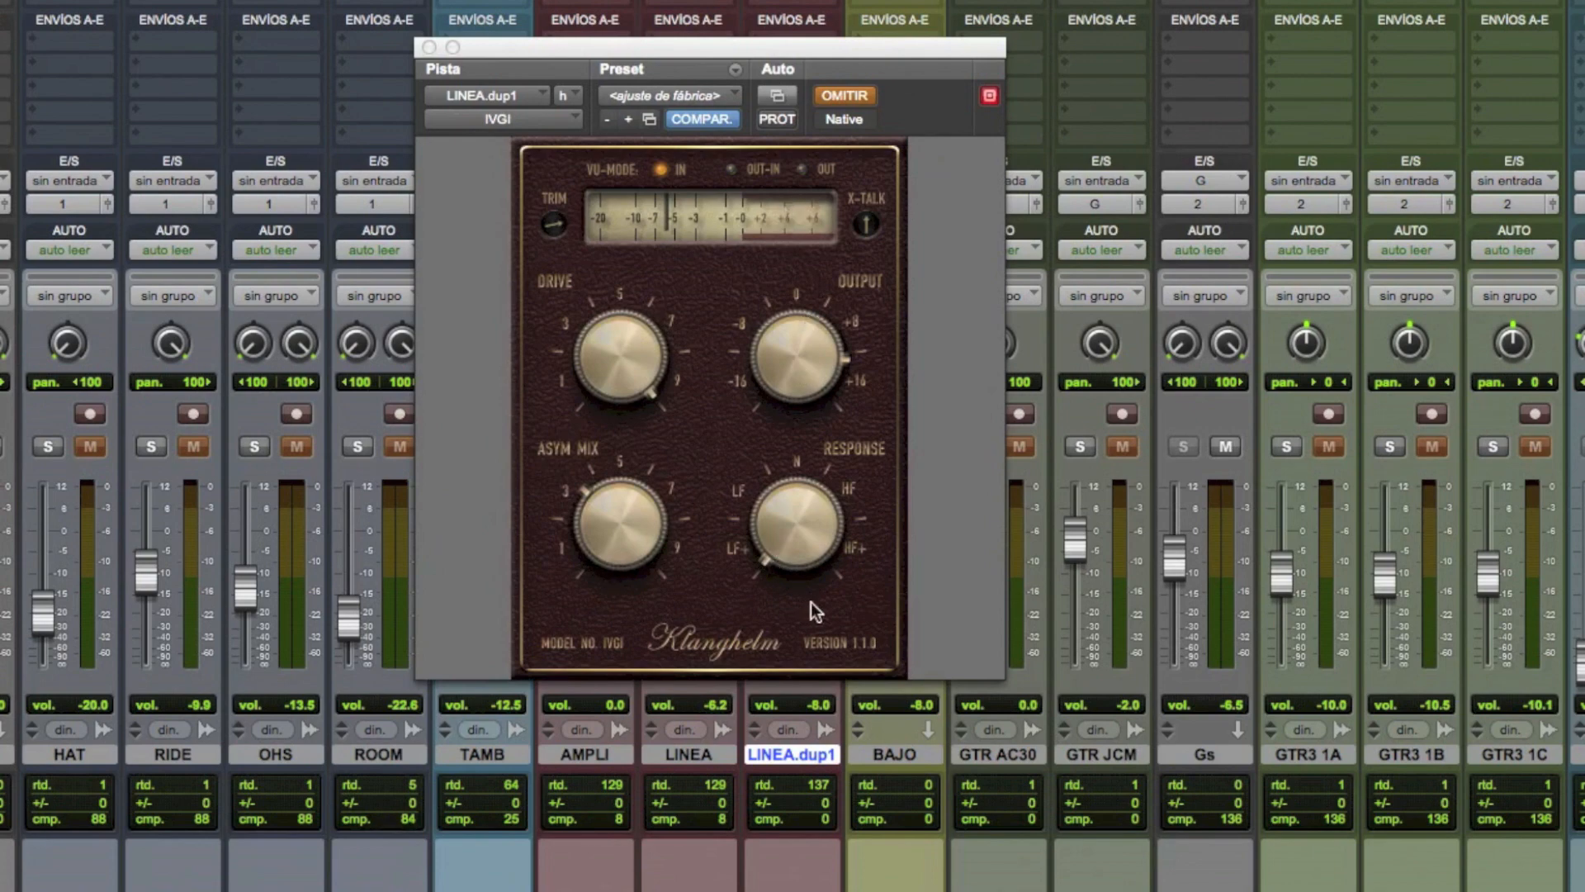
left_click(793, 2)
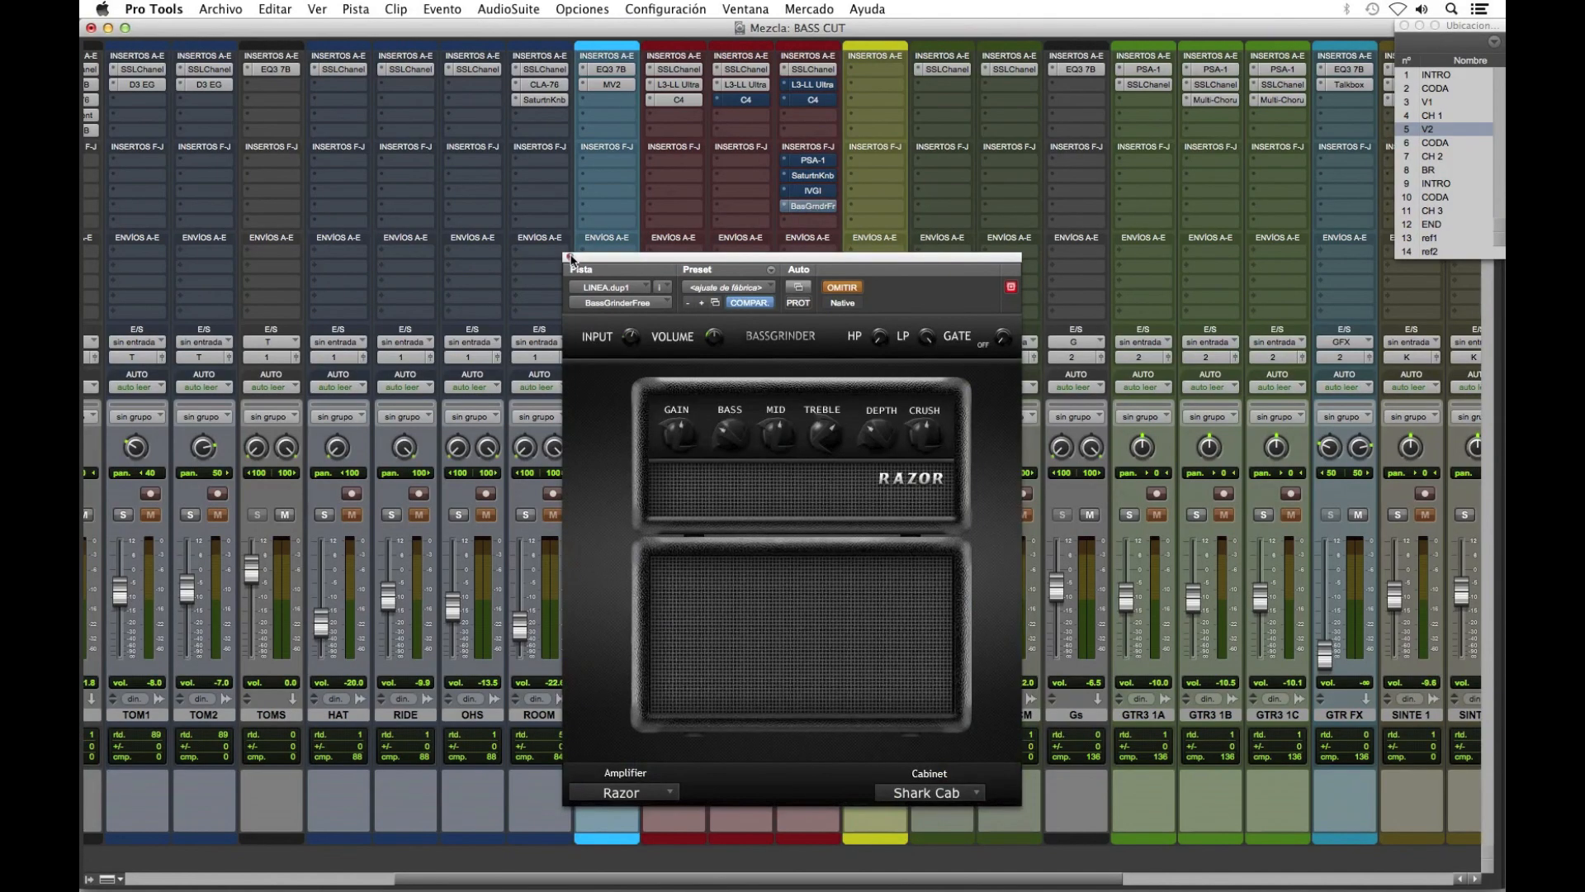
left_click(569, 258)
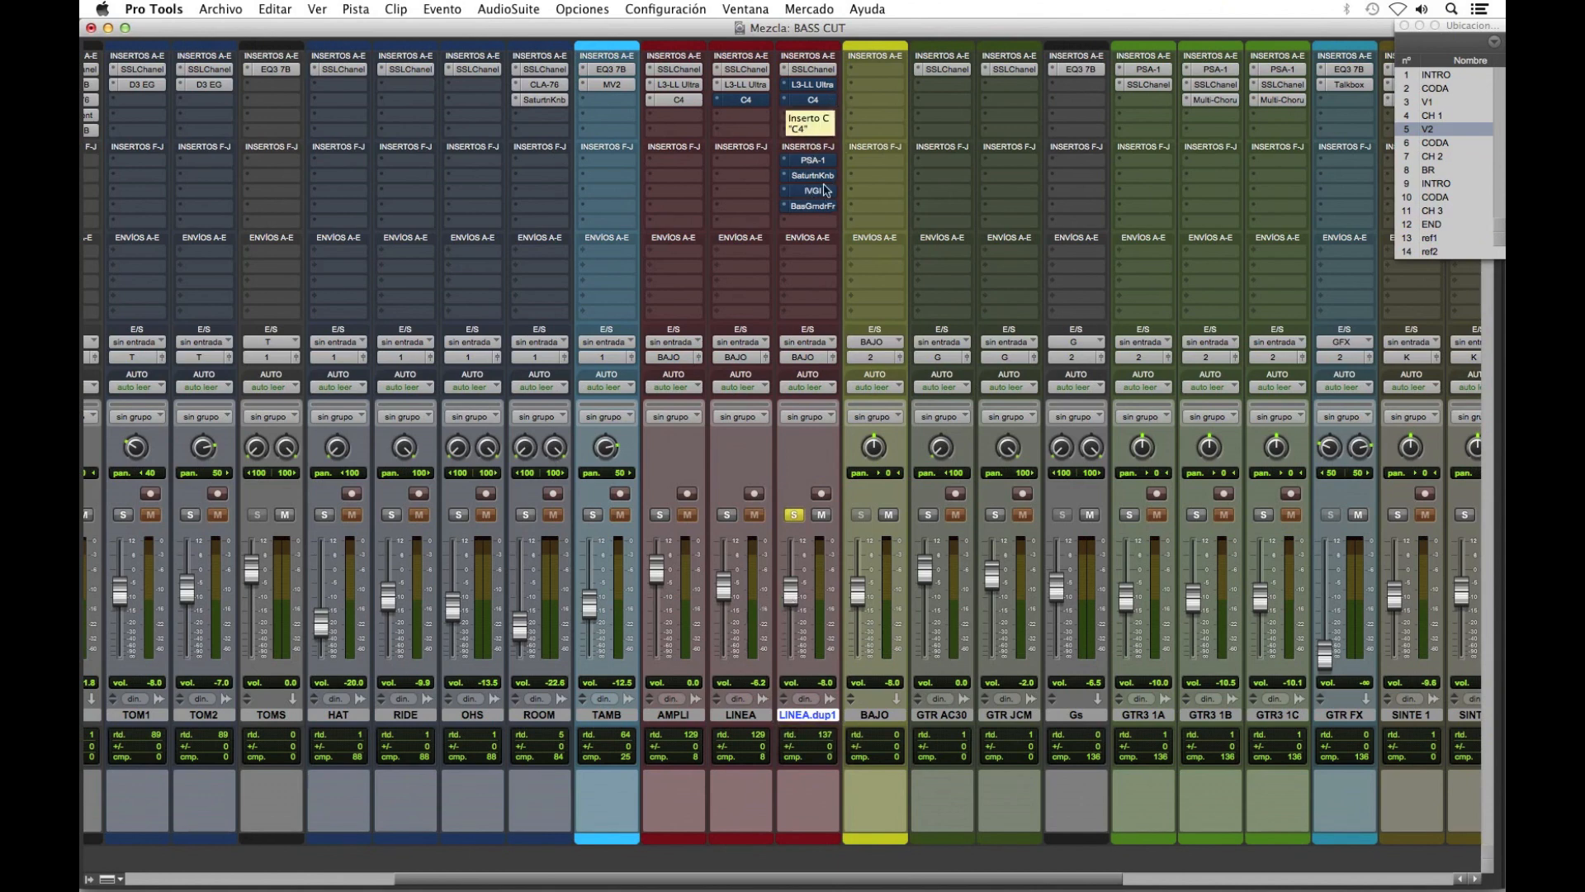
Step: Solo LINEA and AMPLI together with LINEA.dup1, and lower the volume of LINEA.dup1 during playback
mouse_move(786, 596)
left_mouse_down()
mouse_move(788, 619)
mouse_move(792, 599)
left_mouse_up()
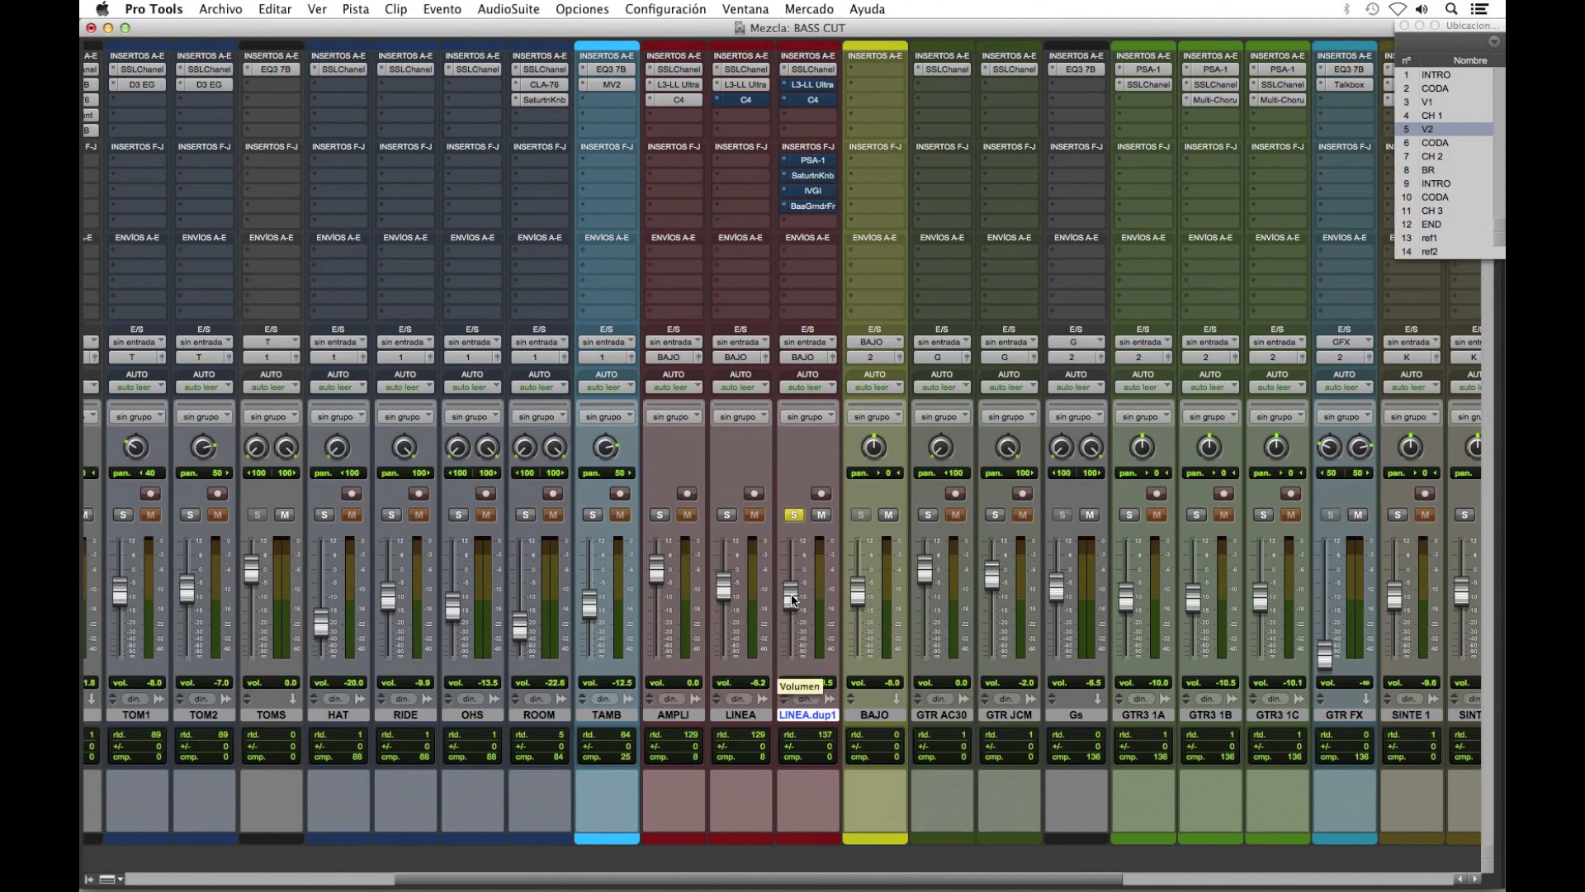
left_click(727, 515)
left_click(663, 515)
left_click_drag(793, 596, 790, 614)
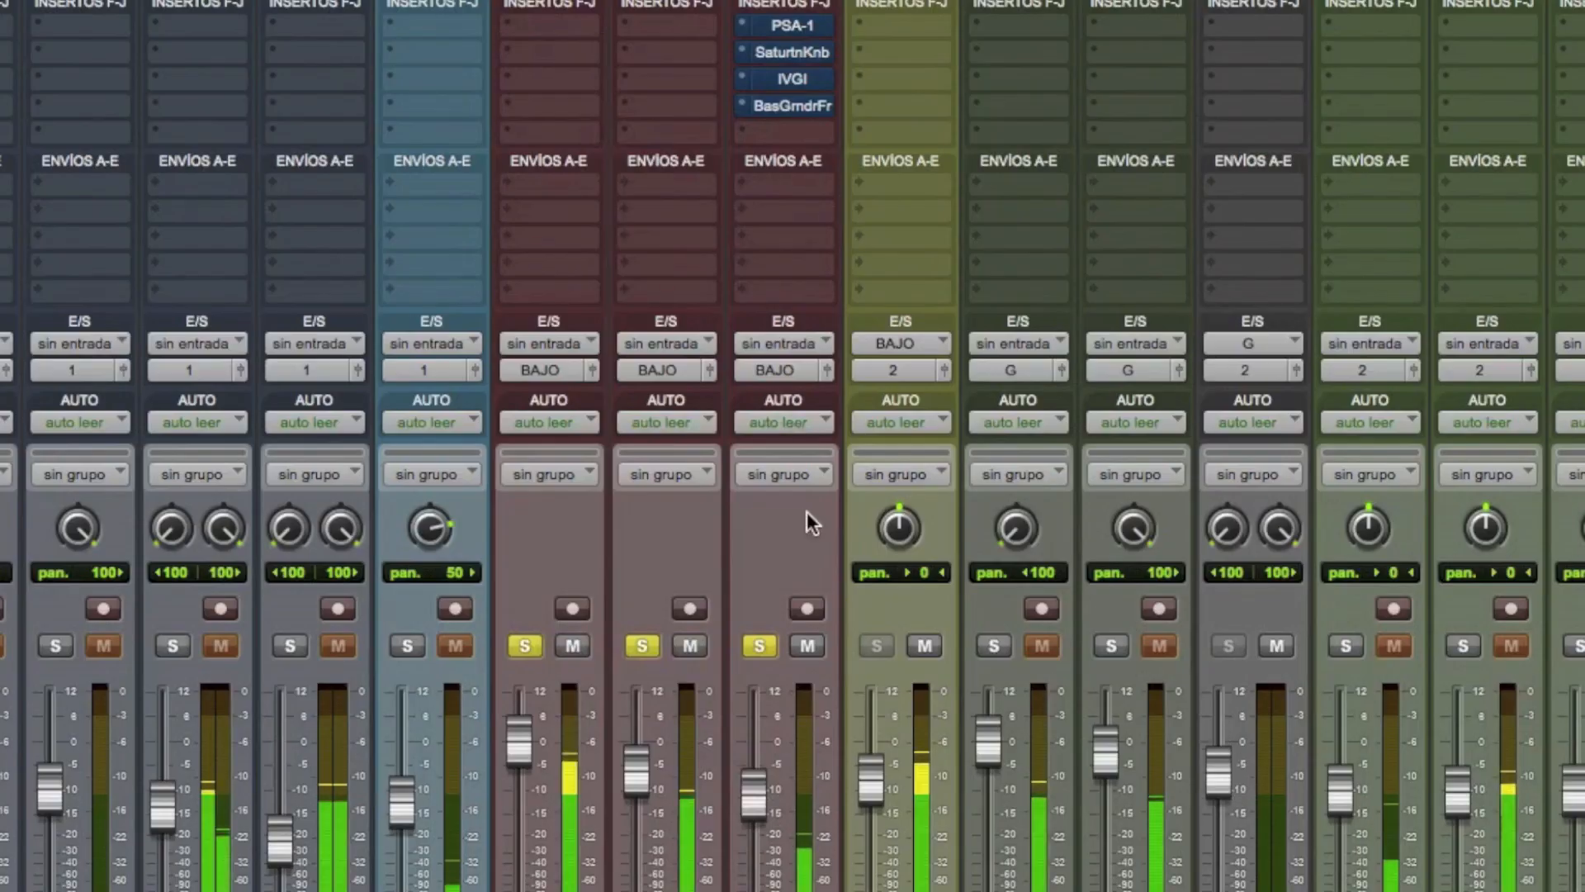
Step: Enable SansAmp PSA-1 on LINEA.dup1, lower the track's volume to about -13.5 dB, and bypass the plug-in again
left_click(807, 26)
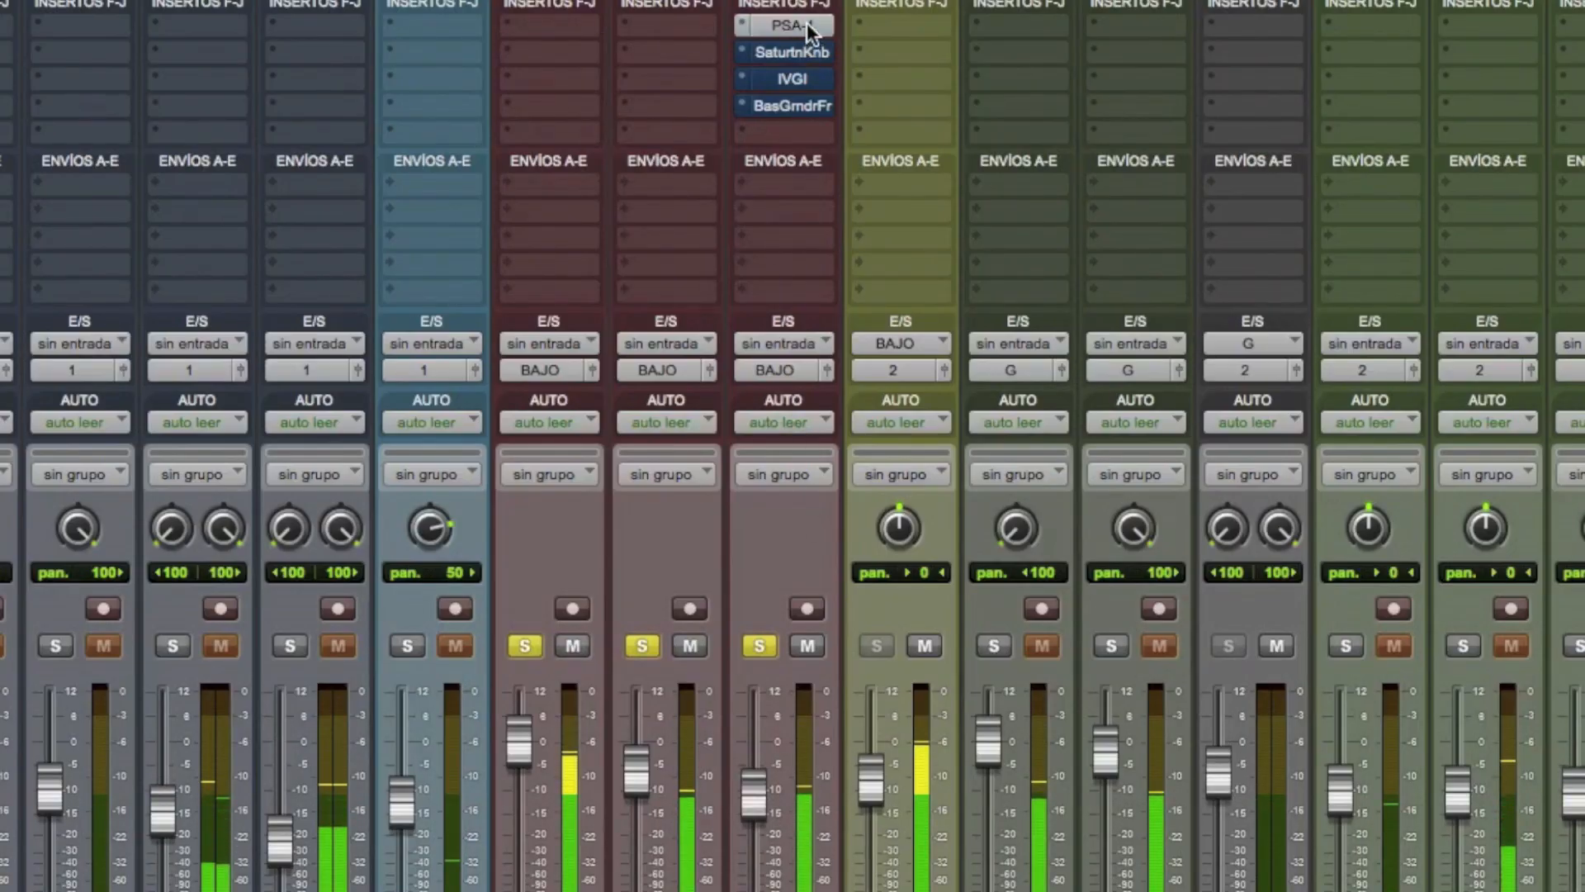
left_click_drag(751, 797, 751, 809)
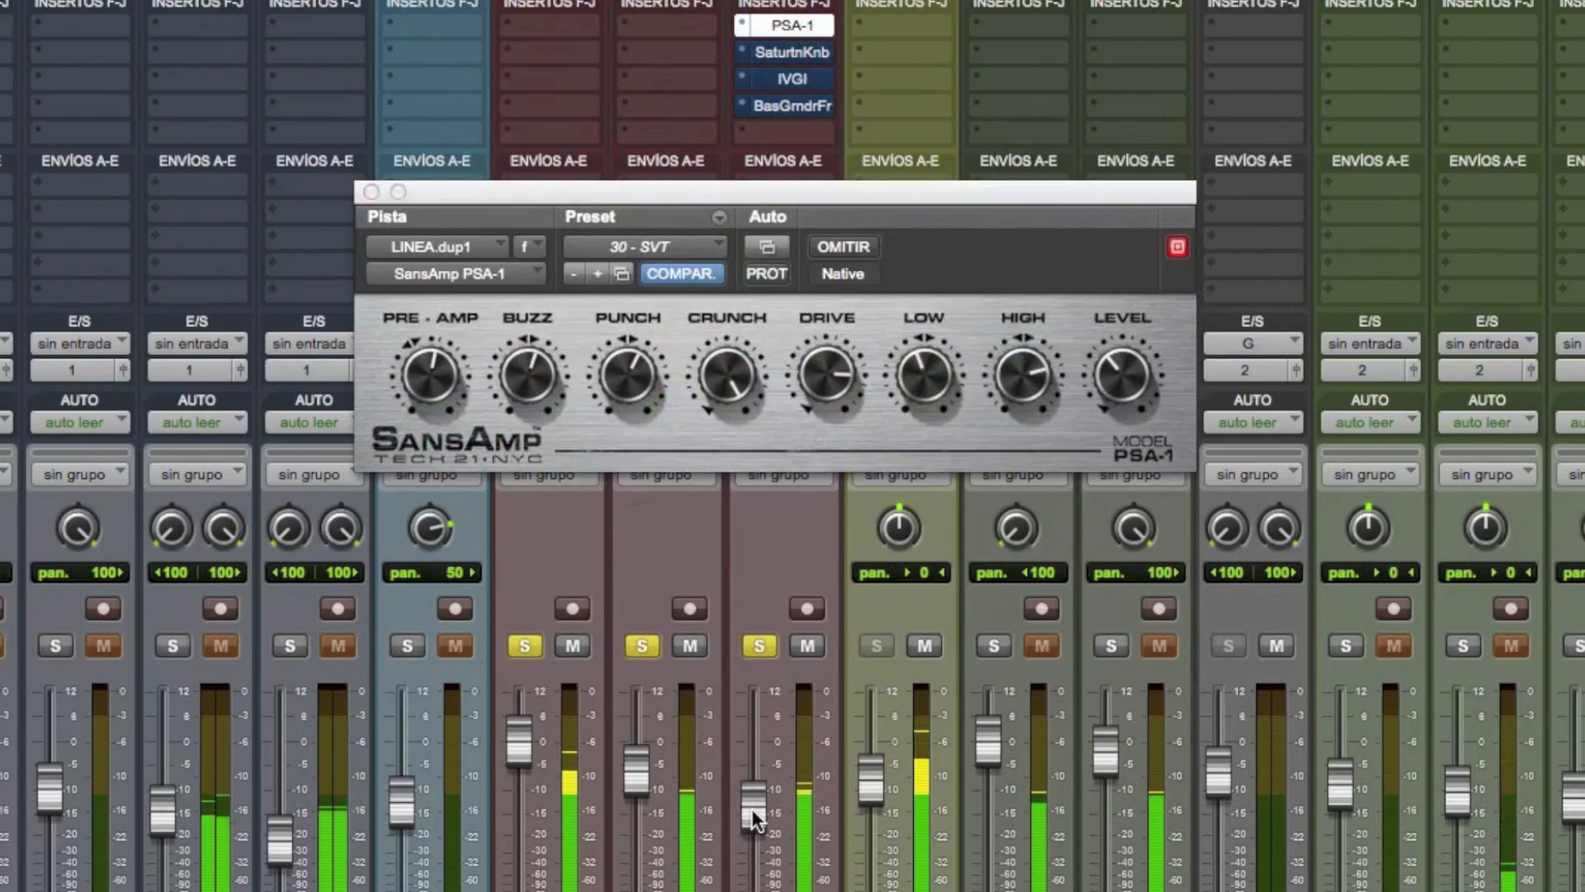
left_click(795, 20, "super")
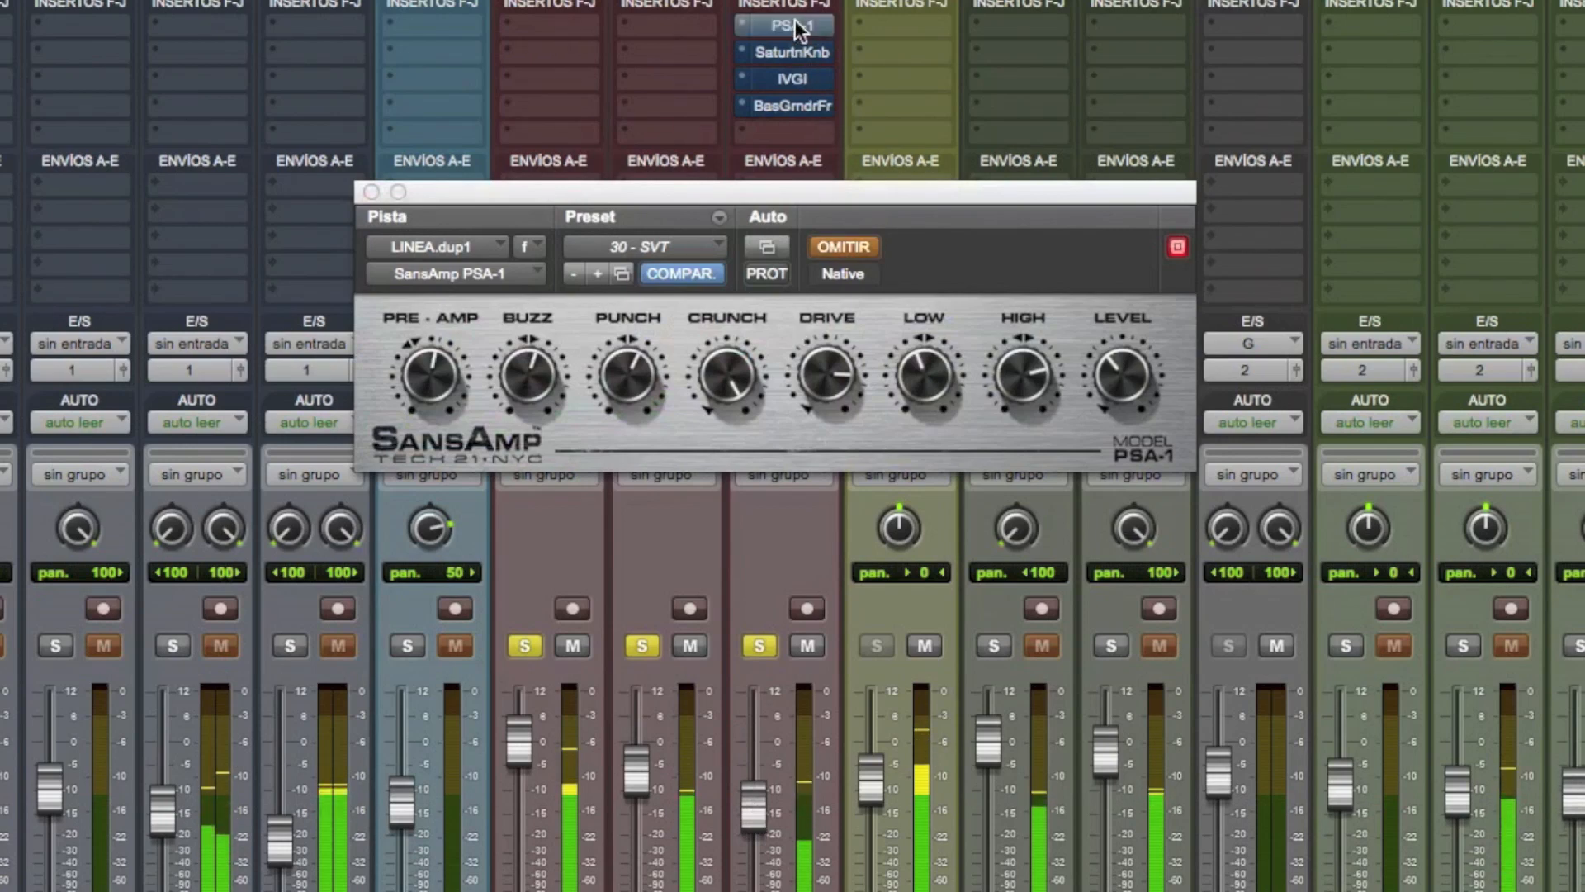
Step: Audition Saturation Knob and IVGI one at a time on LINEA.dup1, comparing each with its bypassed sound
left_click(789, 53)
left_click(789, 56, "super")
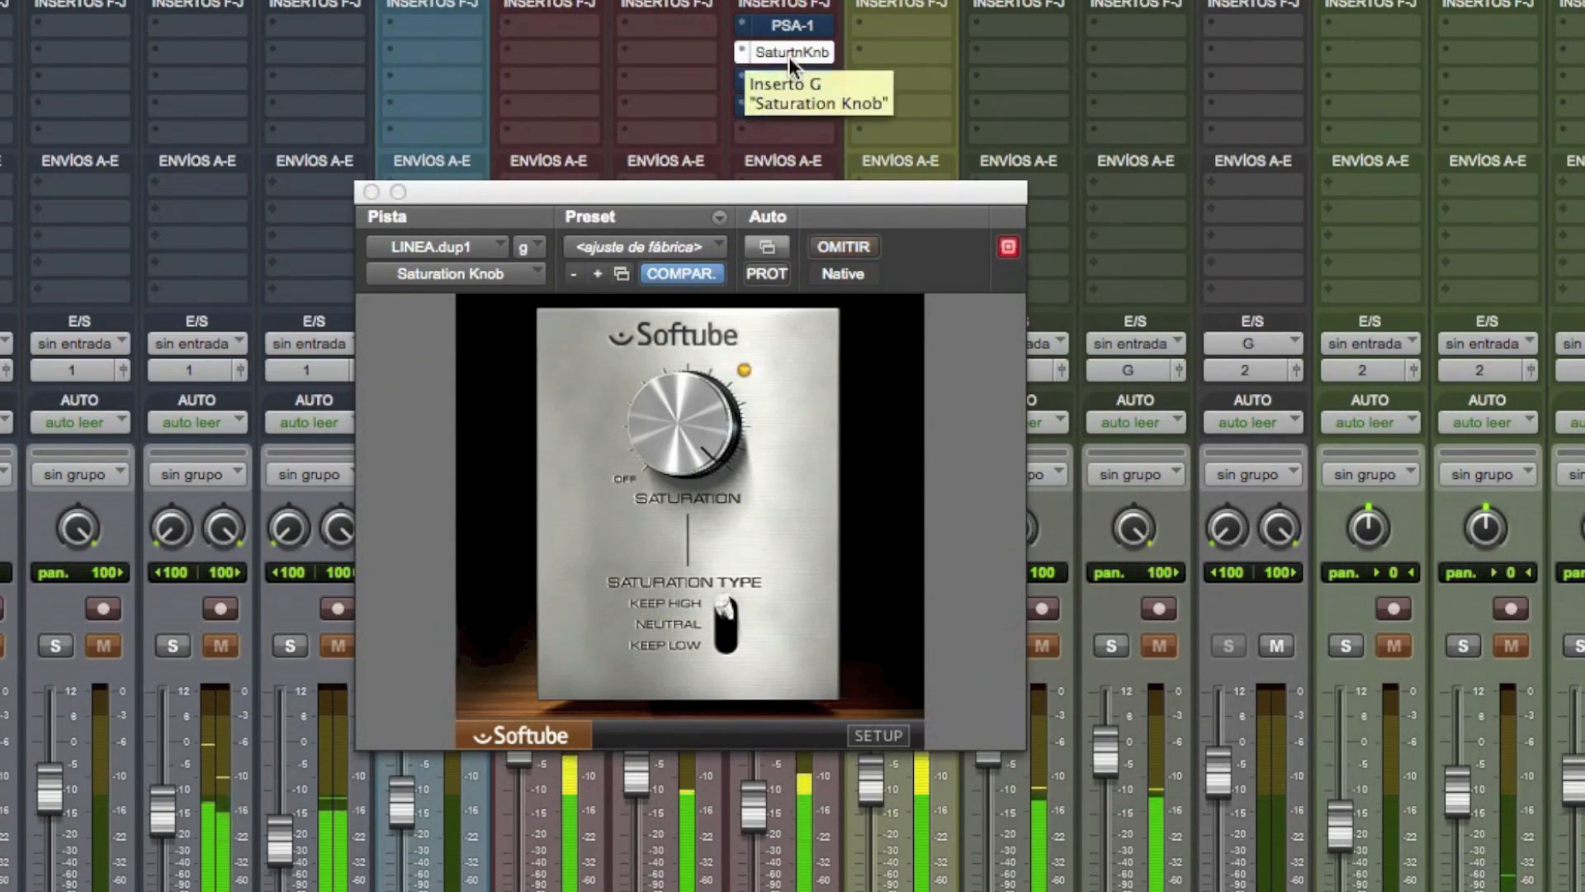
left_click(790, 80)
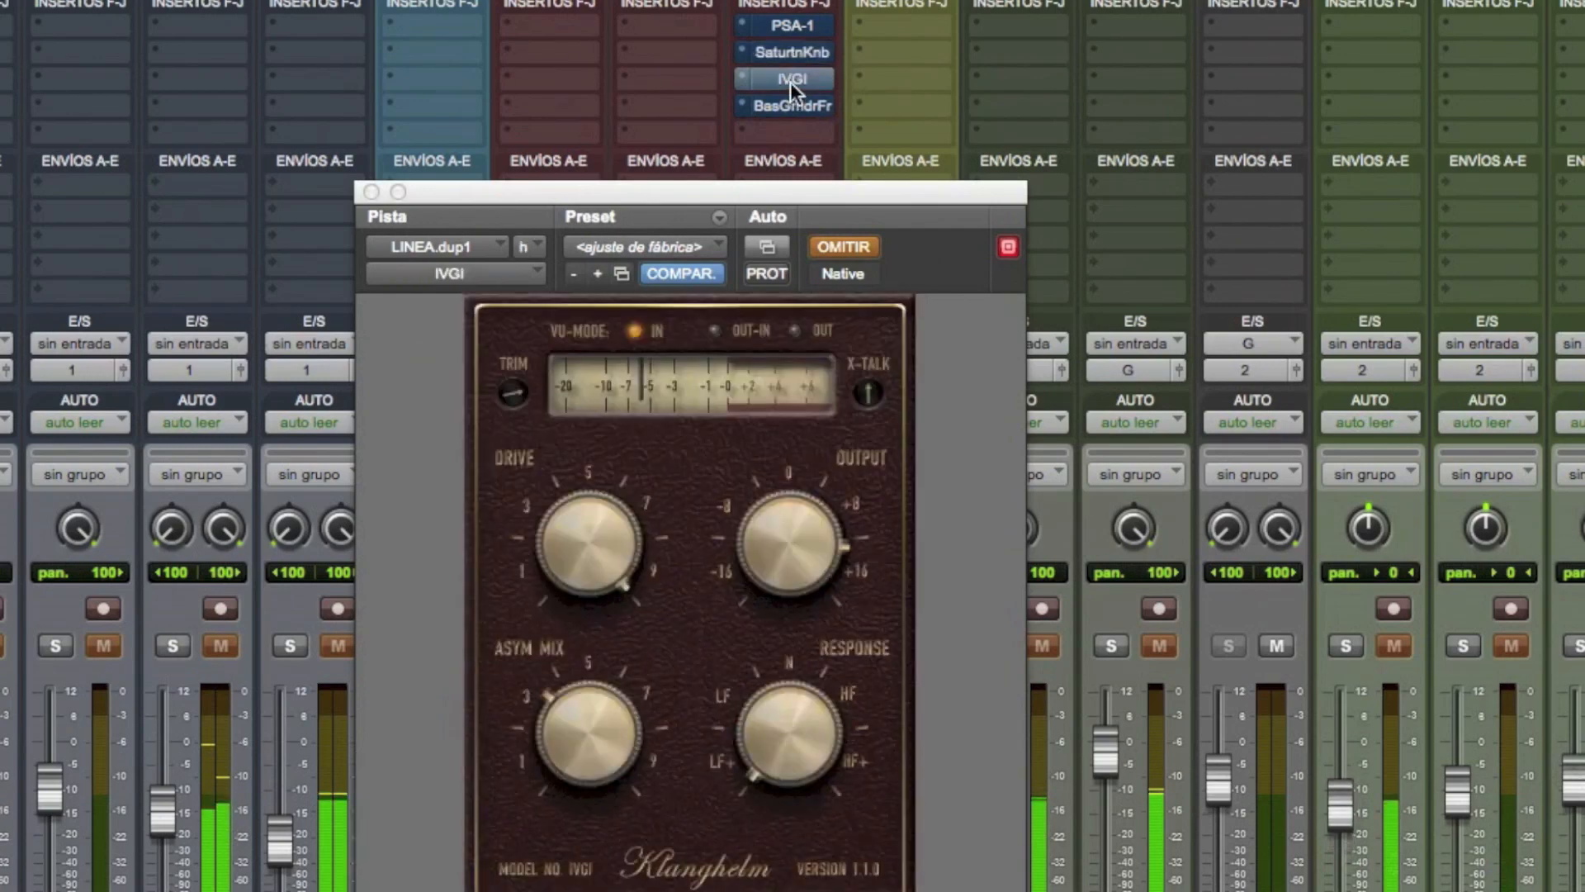
left_click(790, 81, "super")
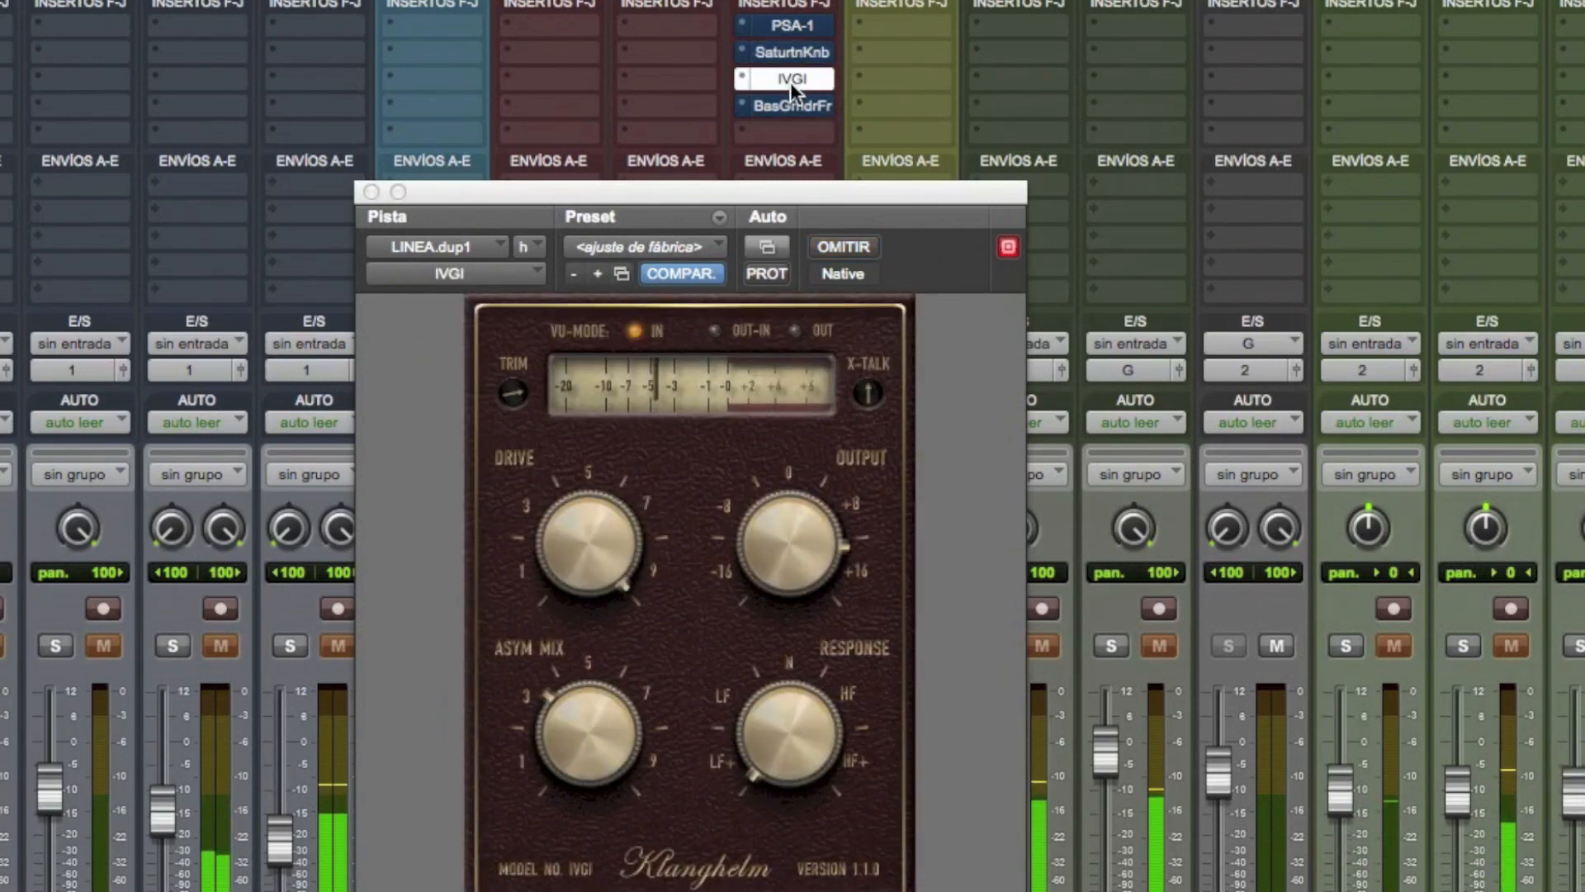
left_click_drag(803, 497, 804, 492)
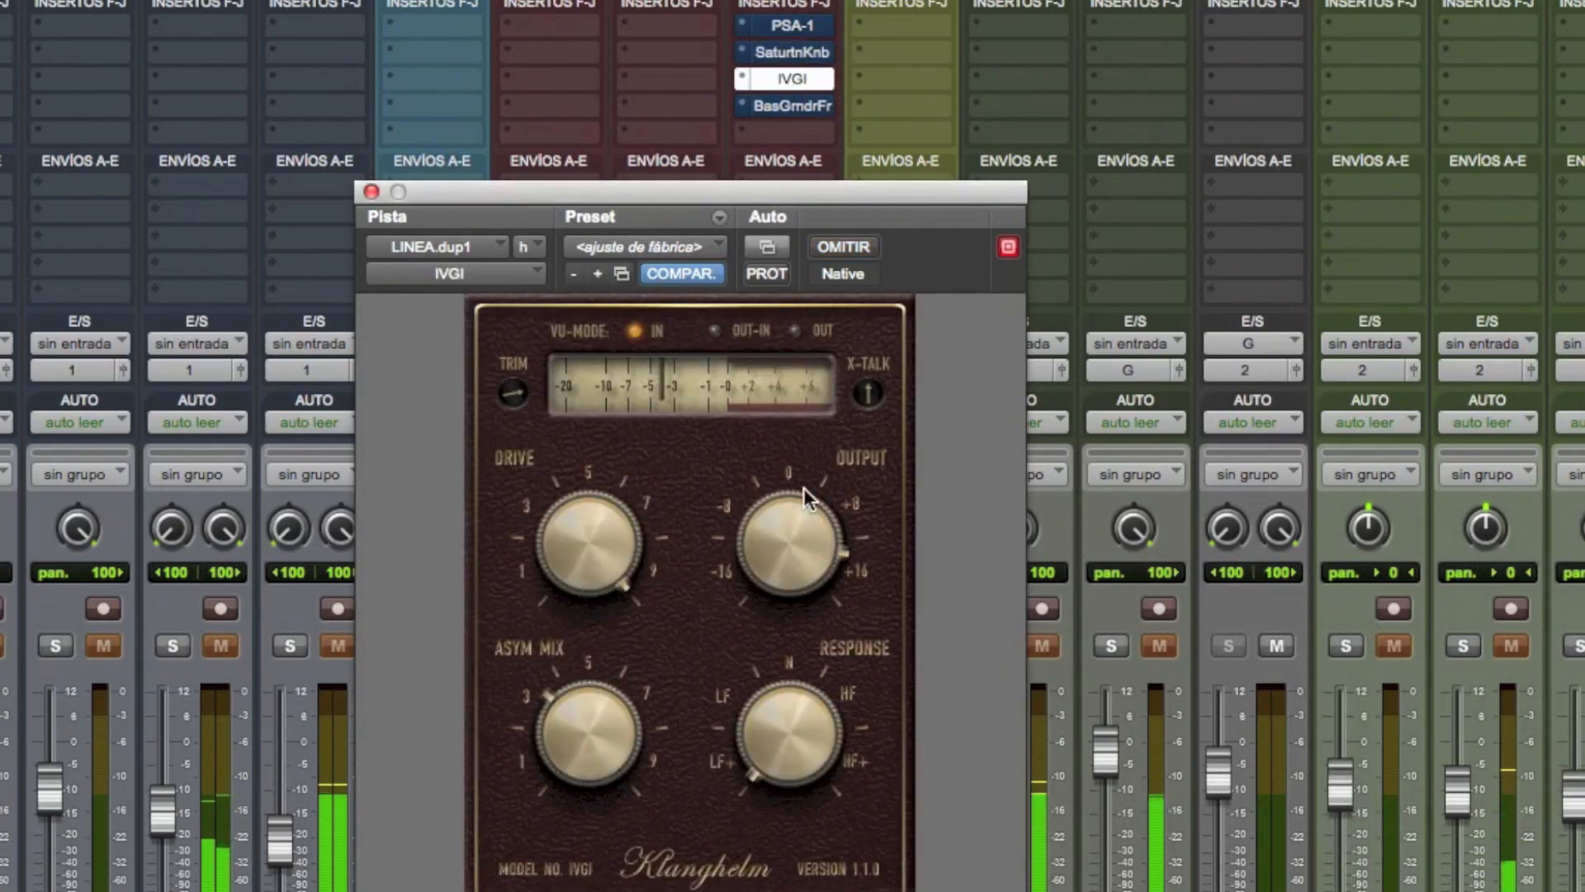
left_click(781, 75, "super")
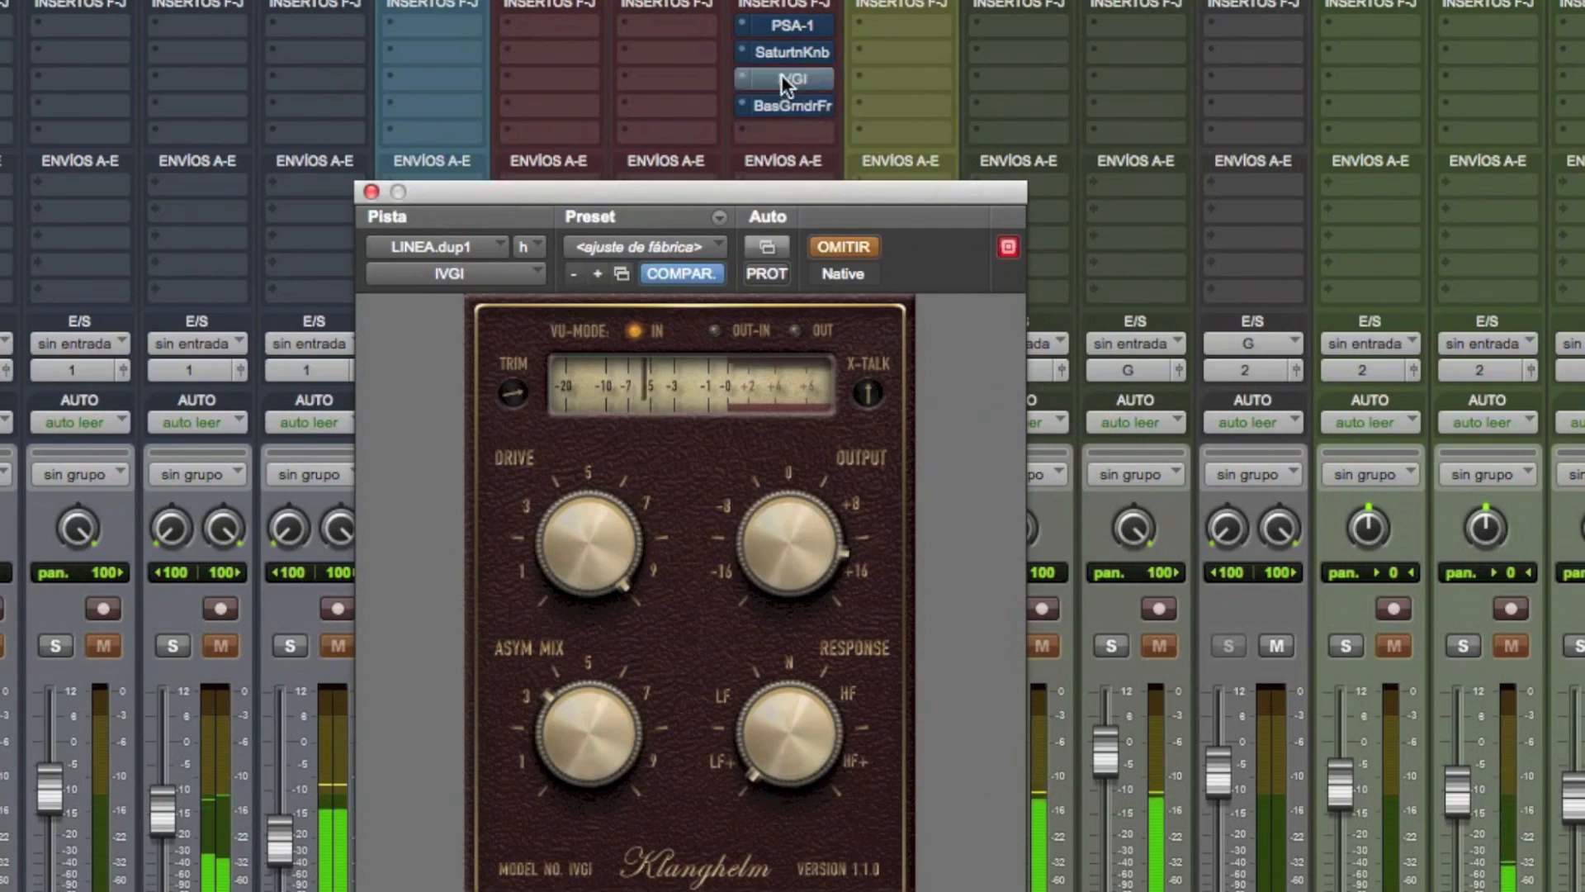
left_click(781, 74, "super")
left_click(781, 74, "super")
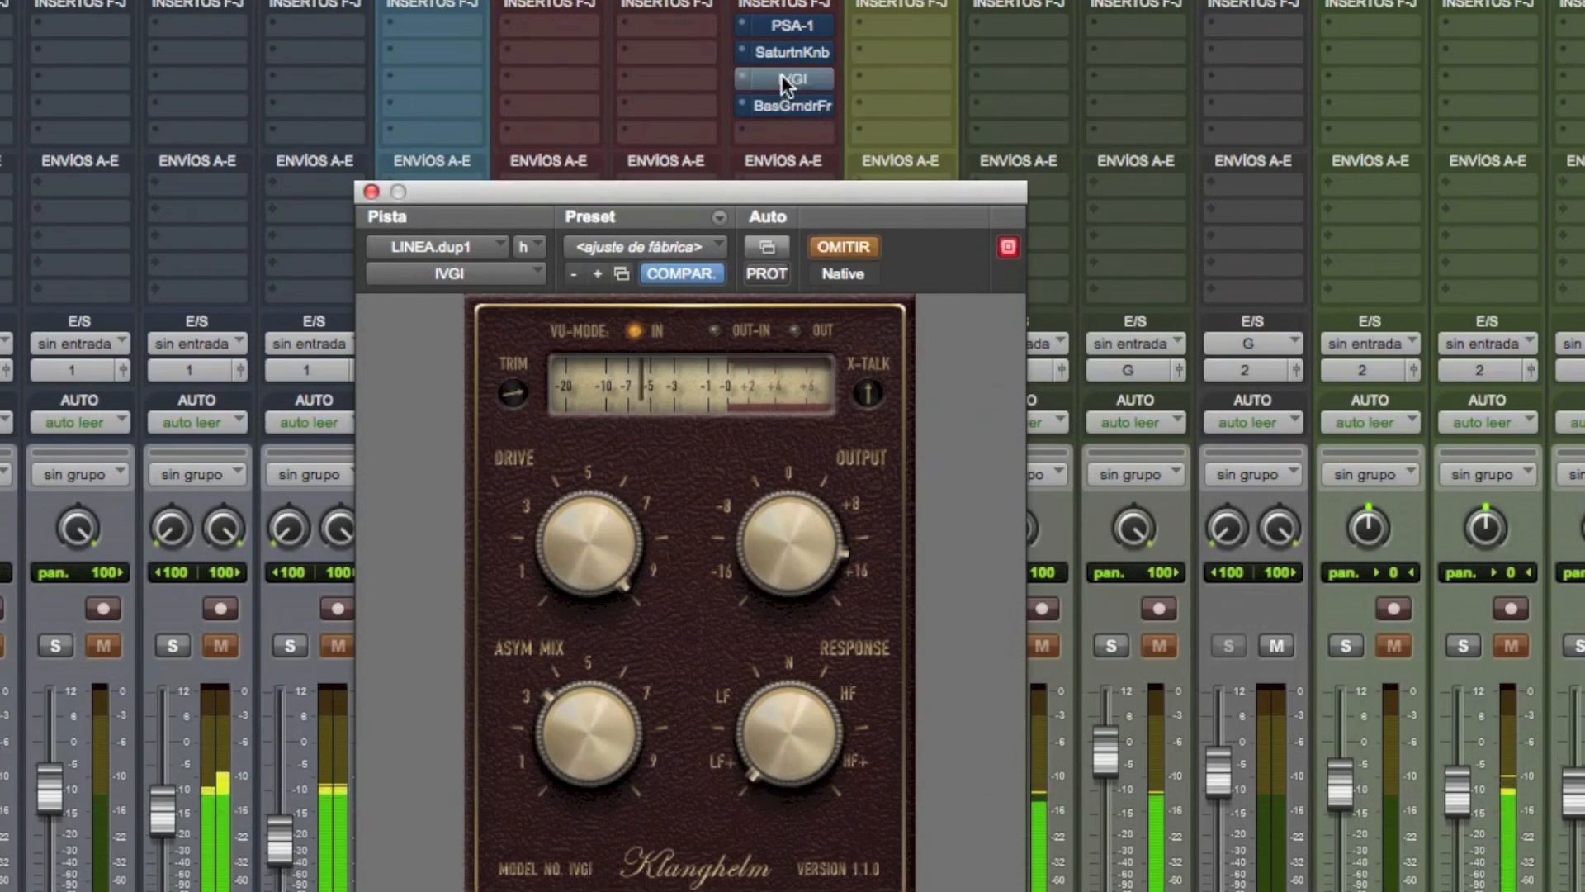
Step: Open BassGrinderFree on LINEA.dup1, audition it enabled against the other bass tracks, and bypass it again
left_click(794, 104)
left_click(794, 104, "super")
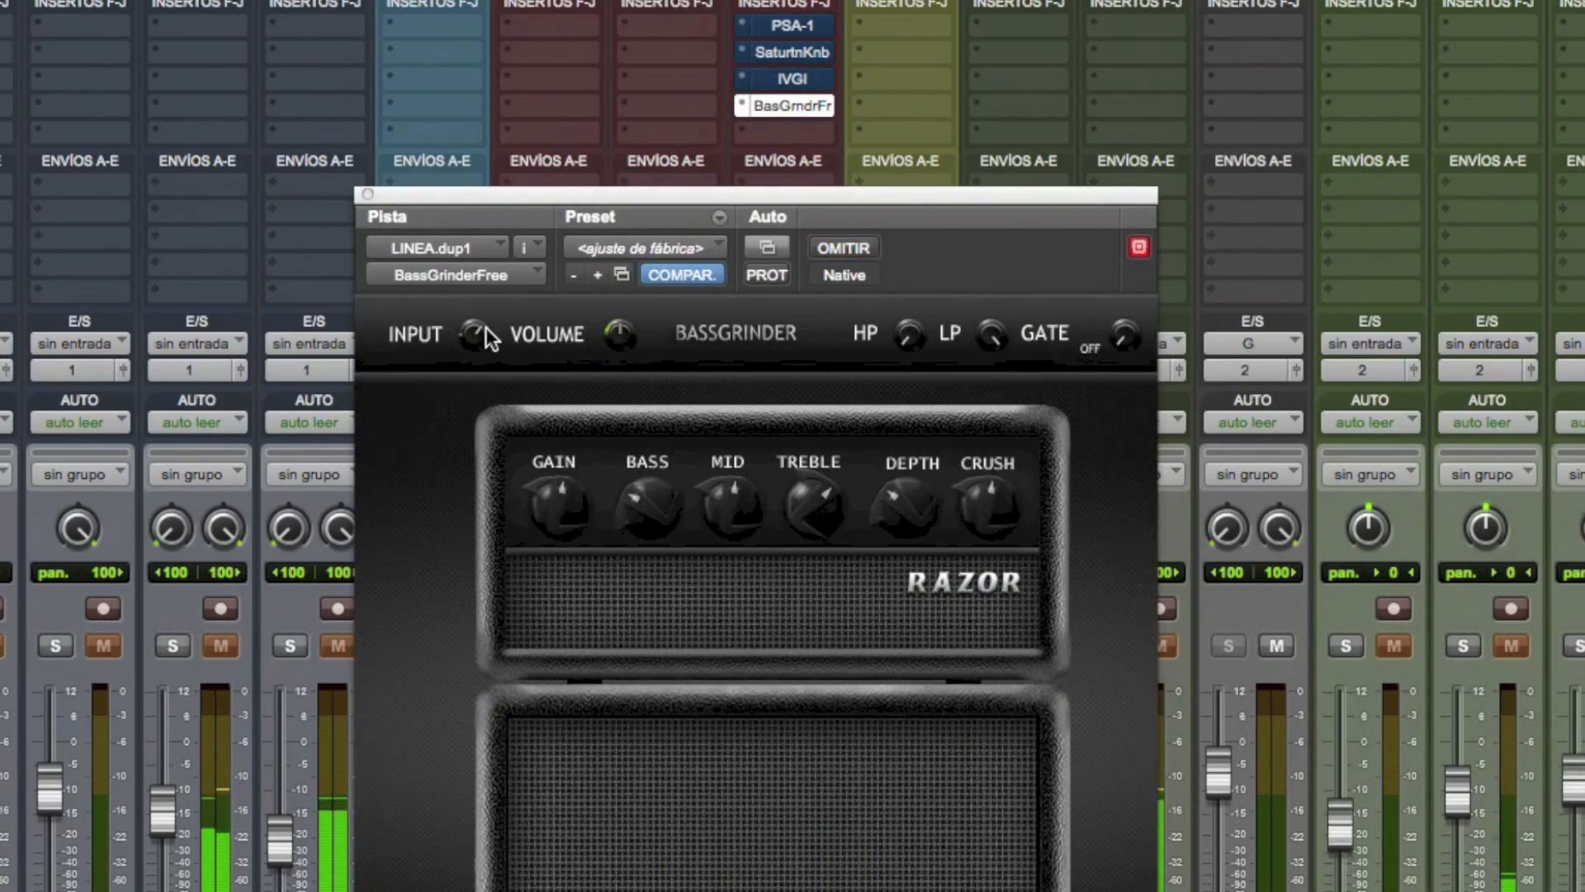
left_click(776, 105, "super")
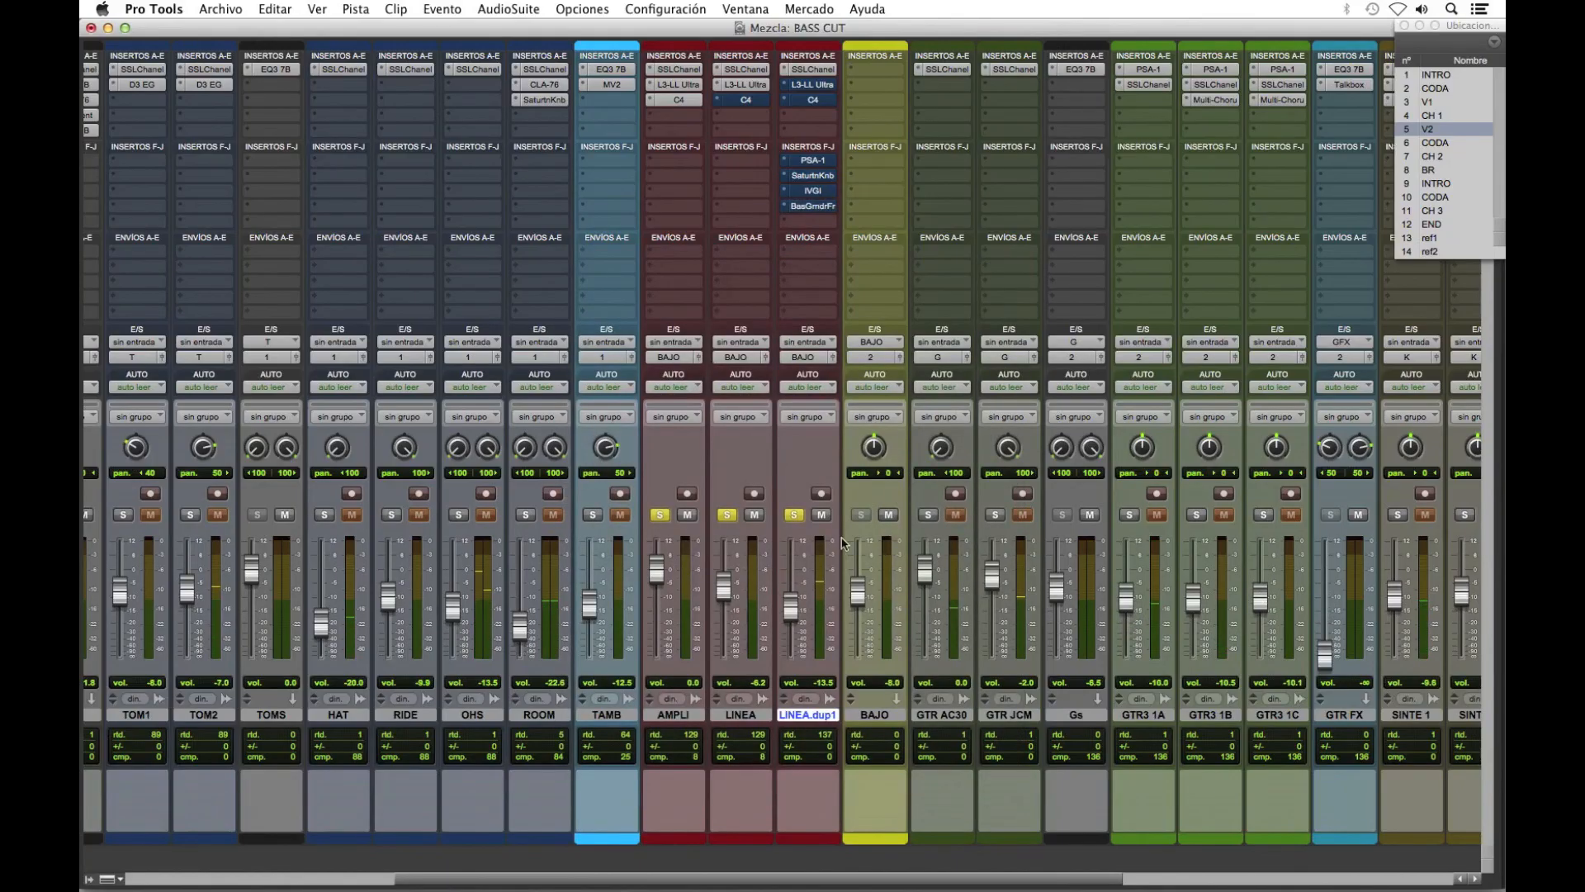
Step: Clear all solos and compare PSA-1, Saturation Knob, IVGI and BassGrinderFree one at a time on LINEA.dup1 in the full mix
left_click(793, 514, "alt")
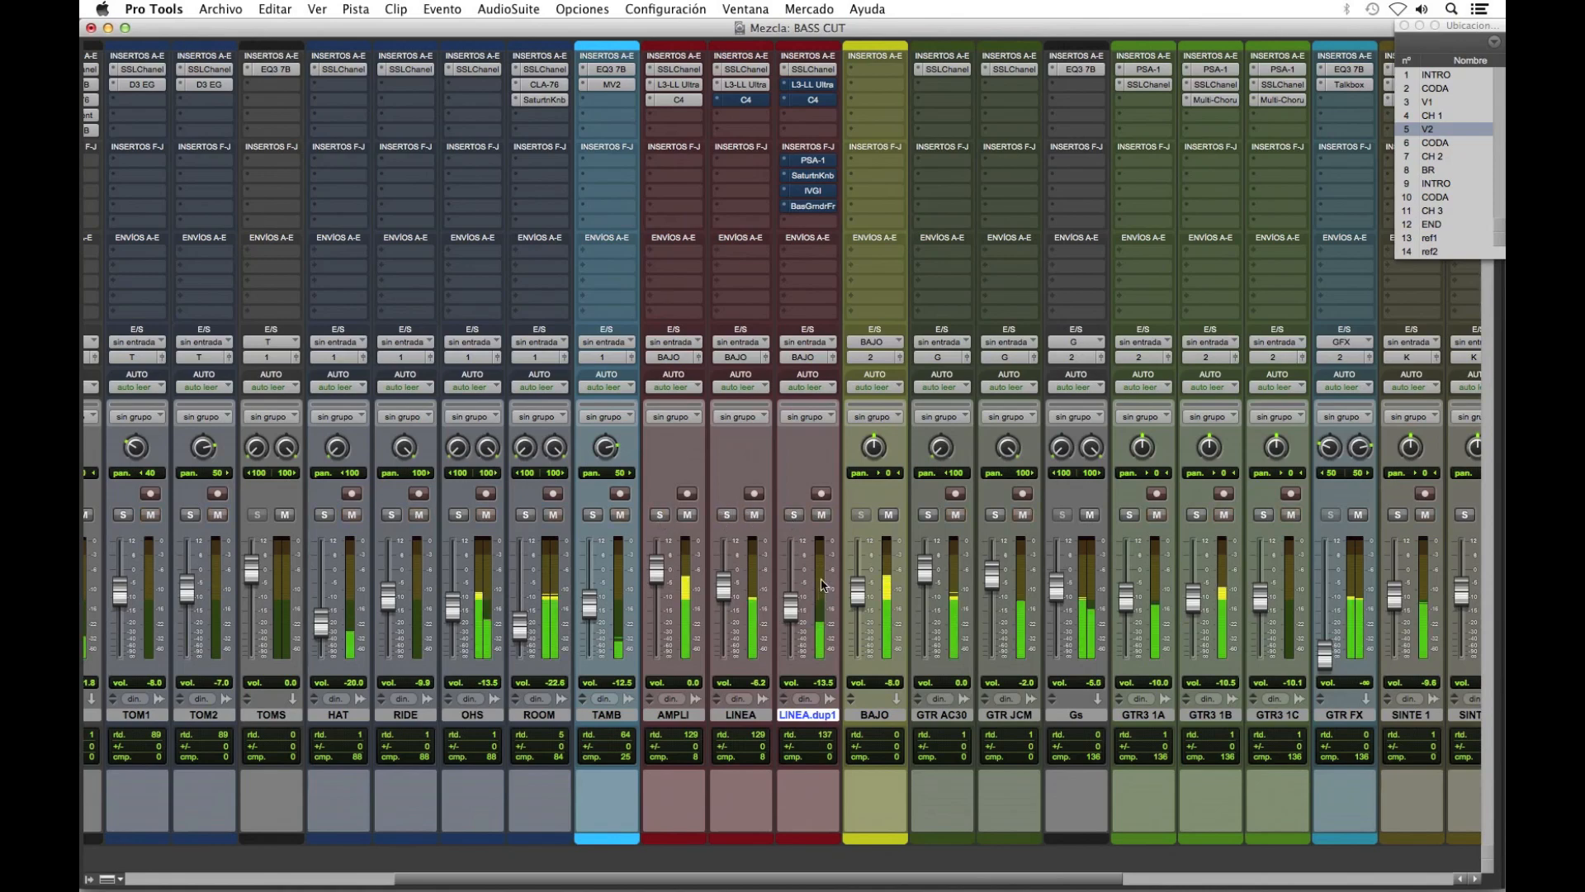
left_click(816, 164, "super")
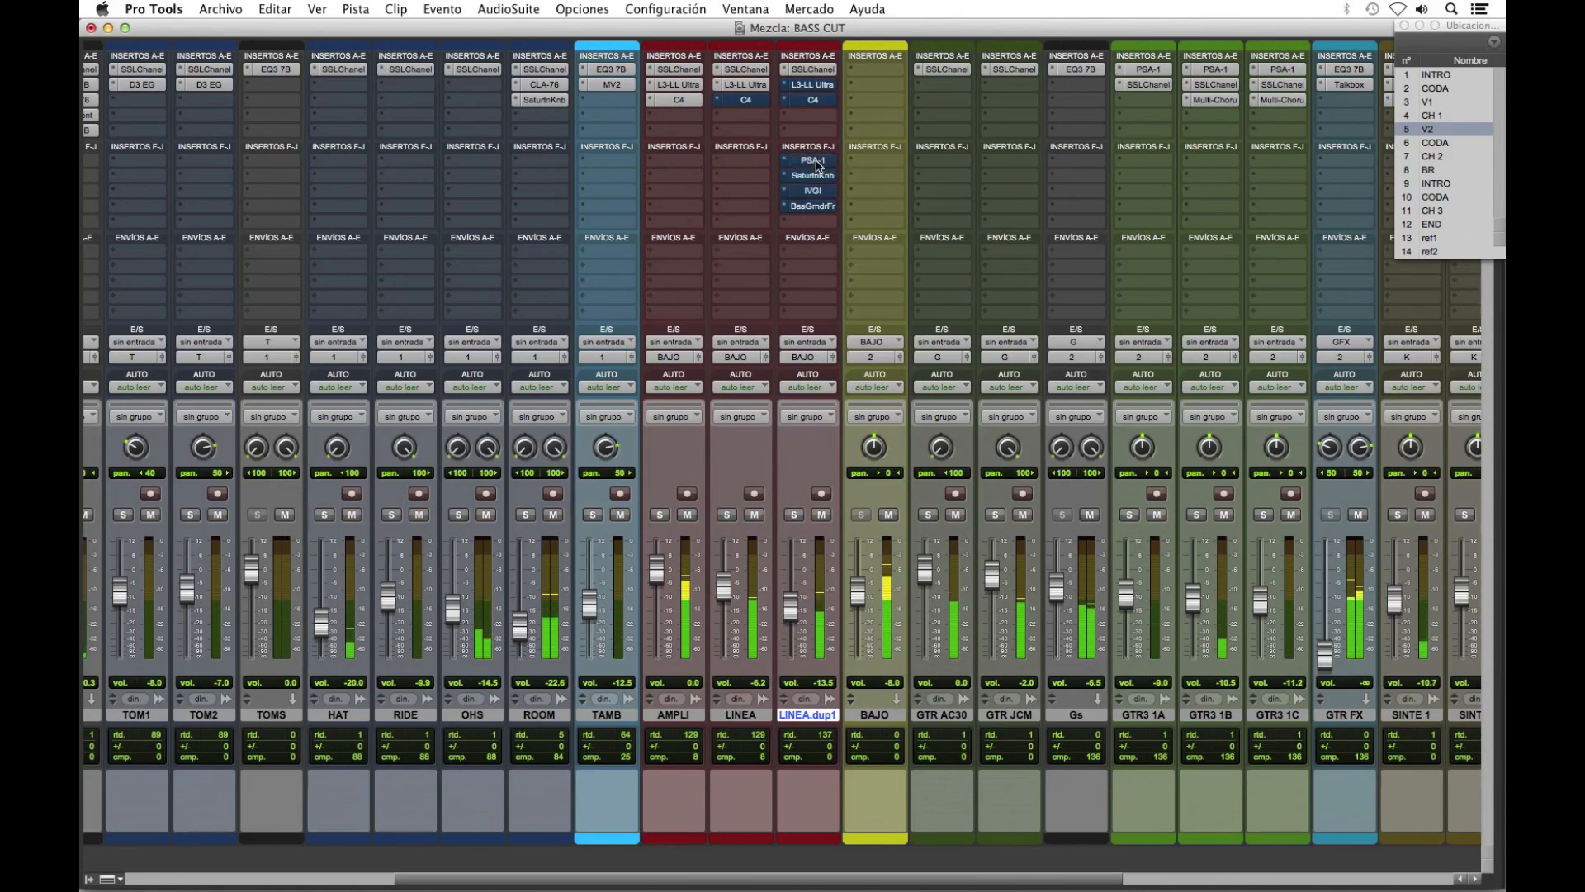
left_click(818, 179, "super")
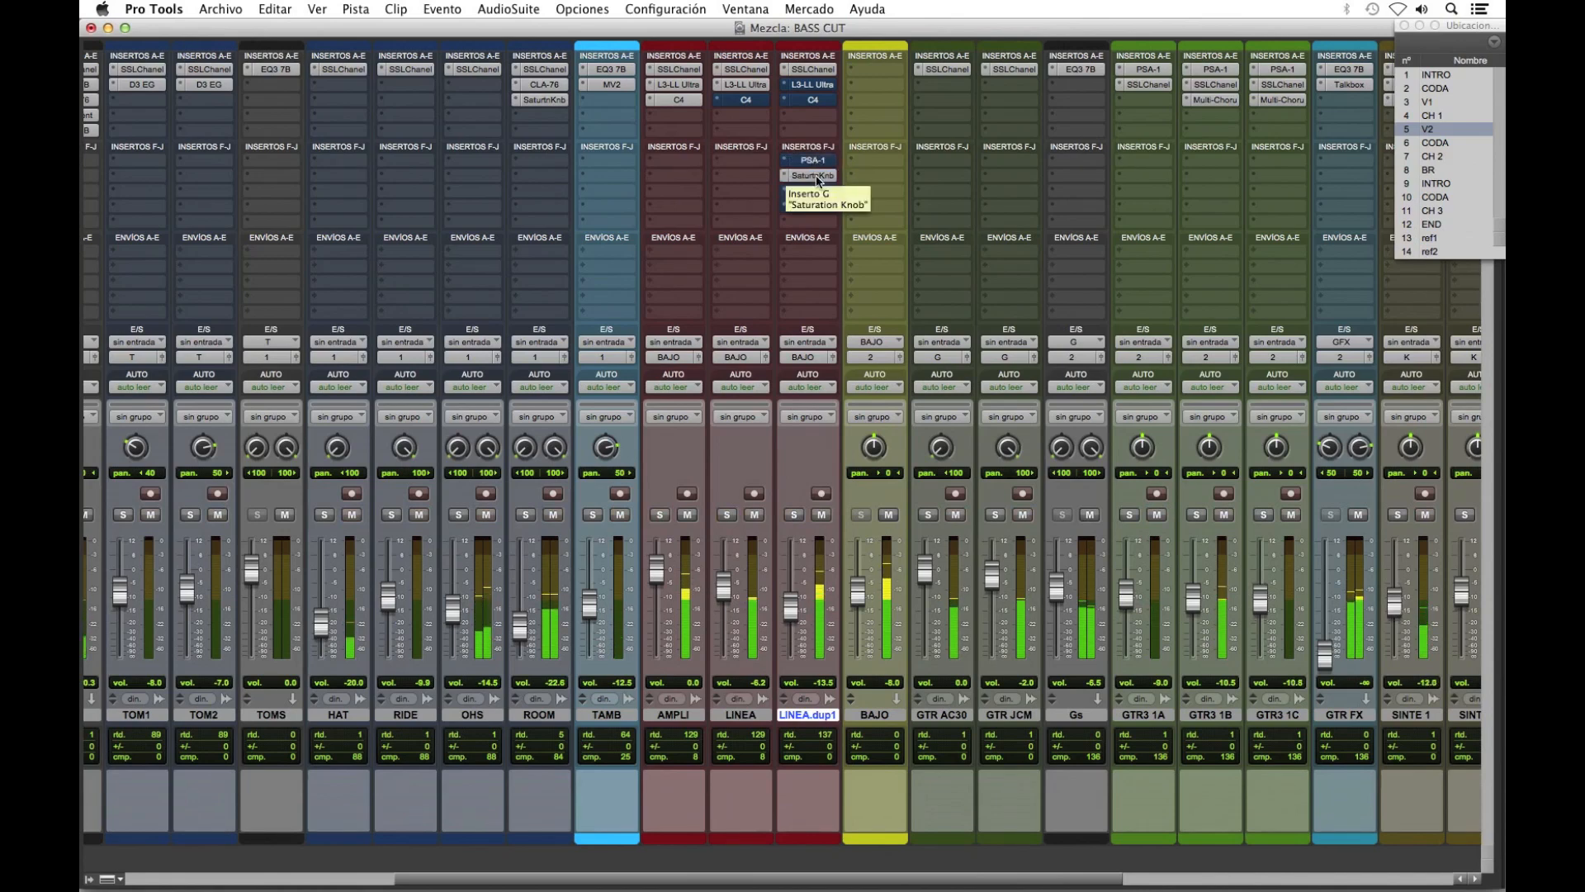
left_click(818, 177, "super")
left_click(816, 191, "super")
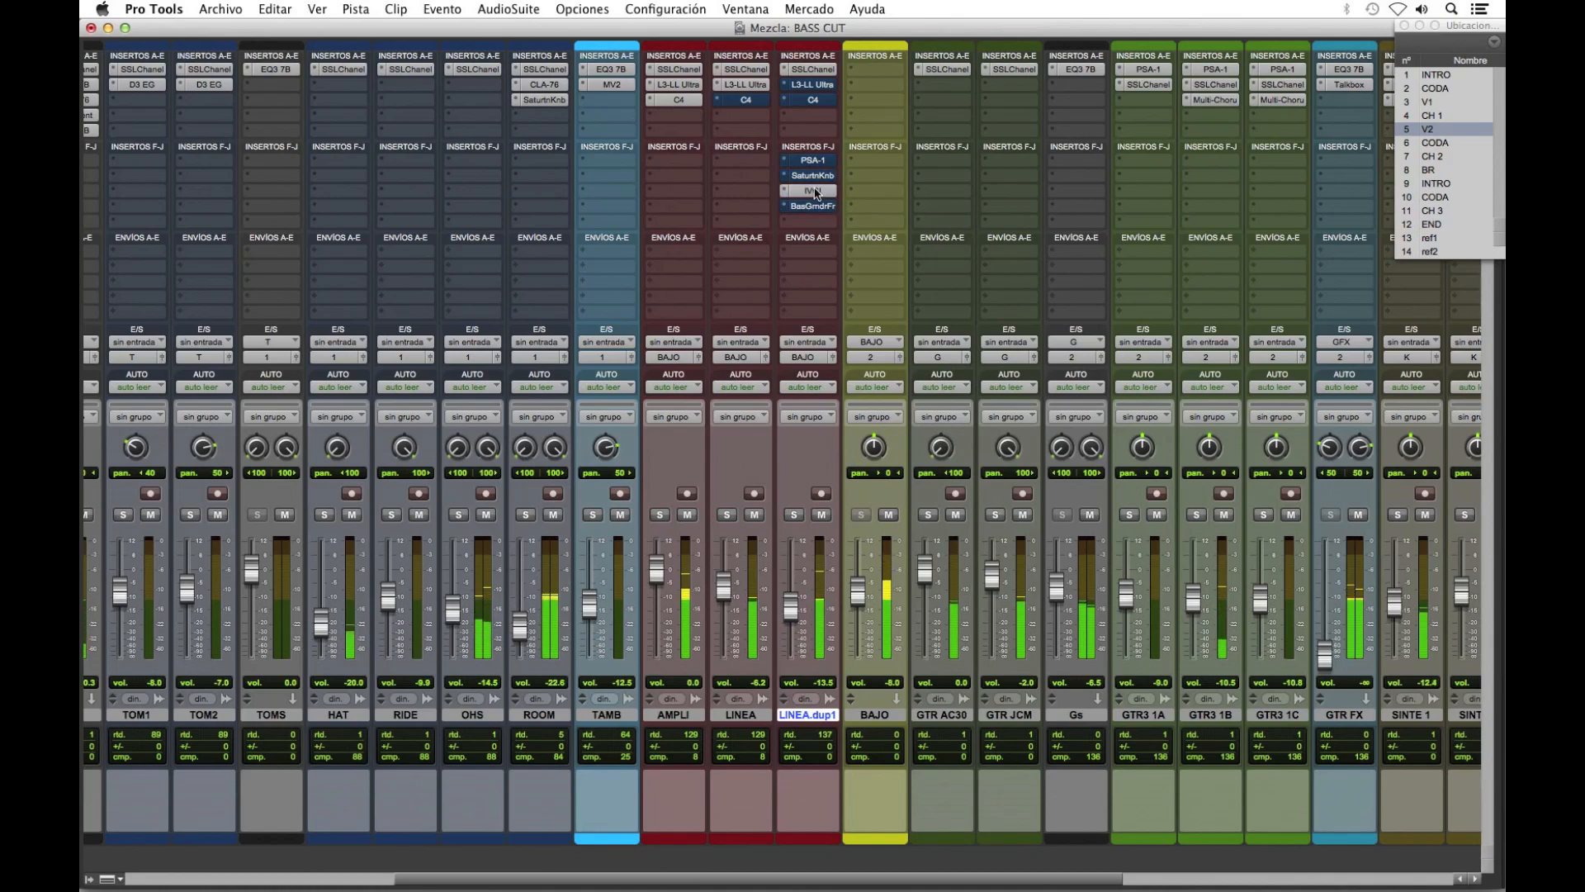
left_click(815, 191, "super")
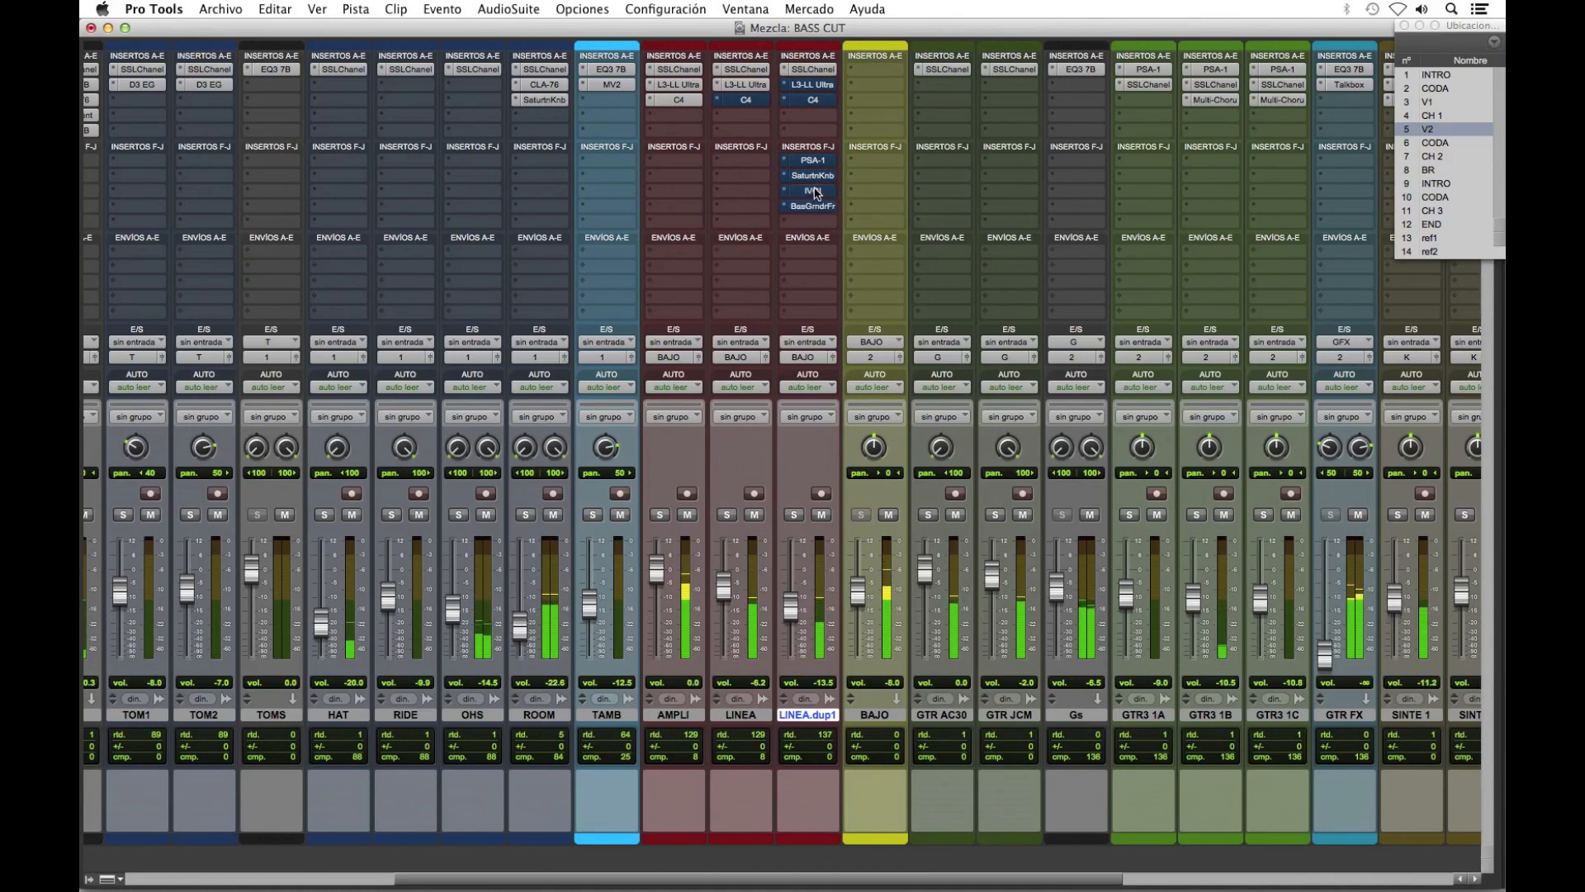
left_click(817, 208, "super")
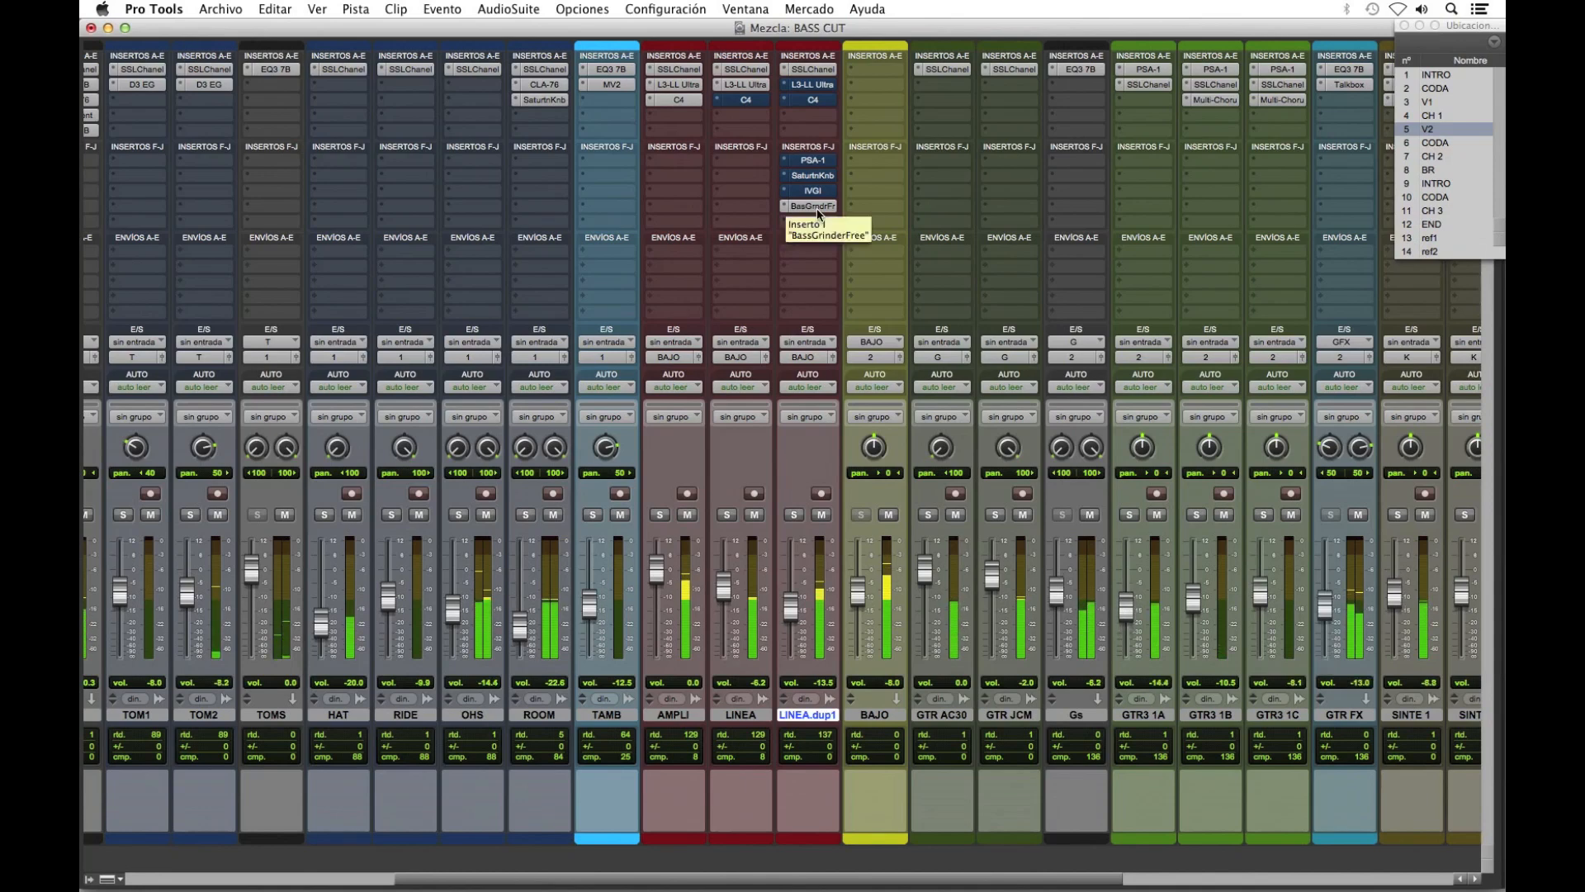
left_click(816, 208, "super")
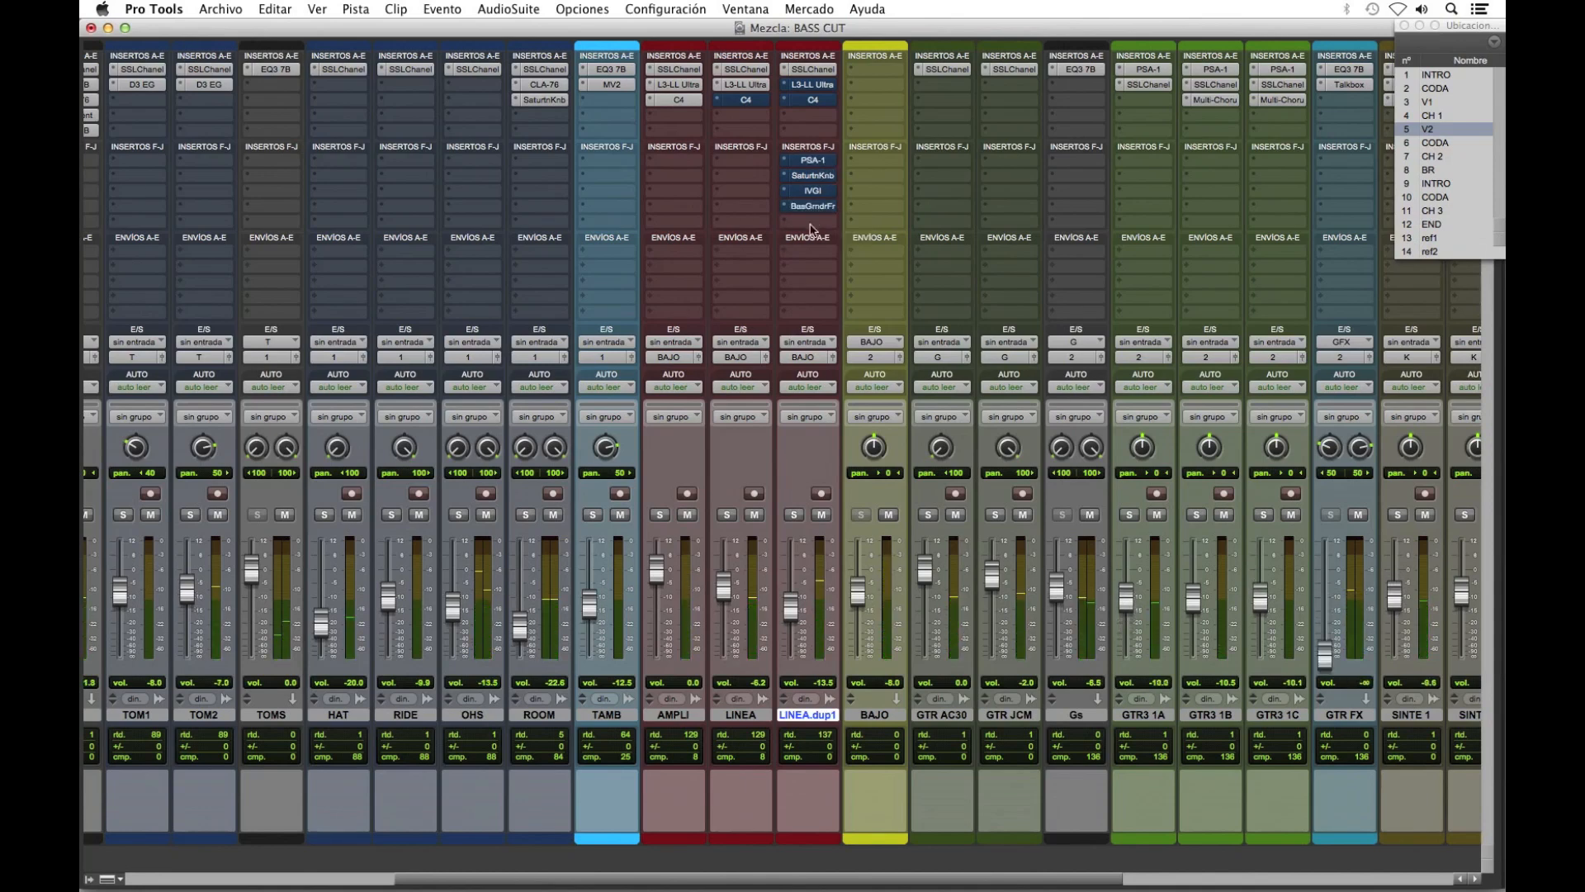
Step: Review the SansAmp PSA-1 settings on LINEA.dup1, close its window and open BassGrinderFree
left_click(813, 161)
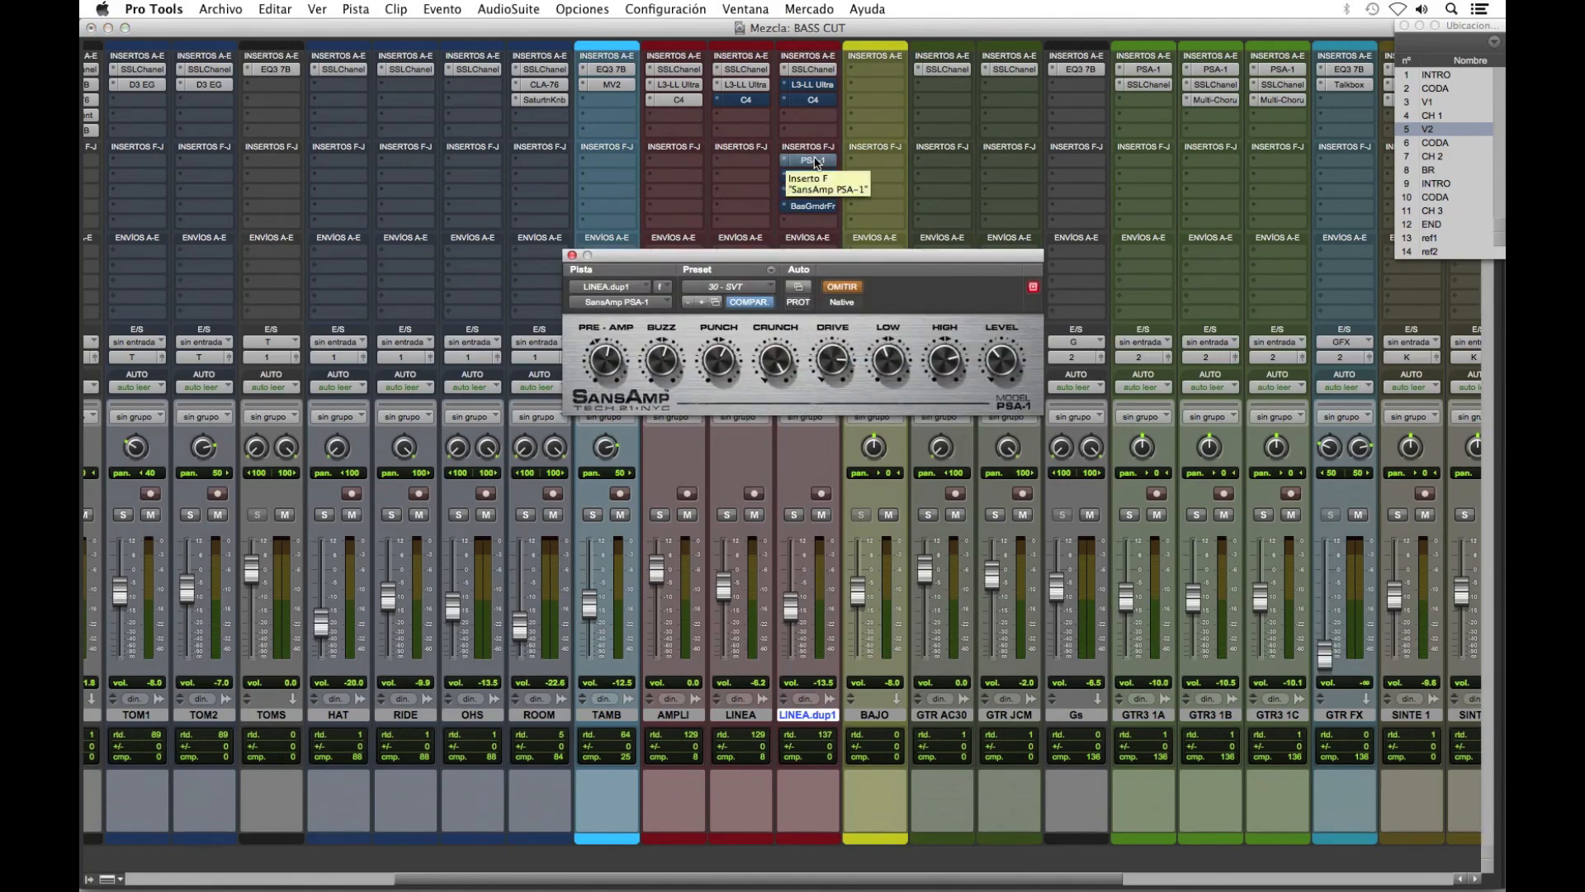
left_click(816, 162)
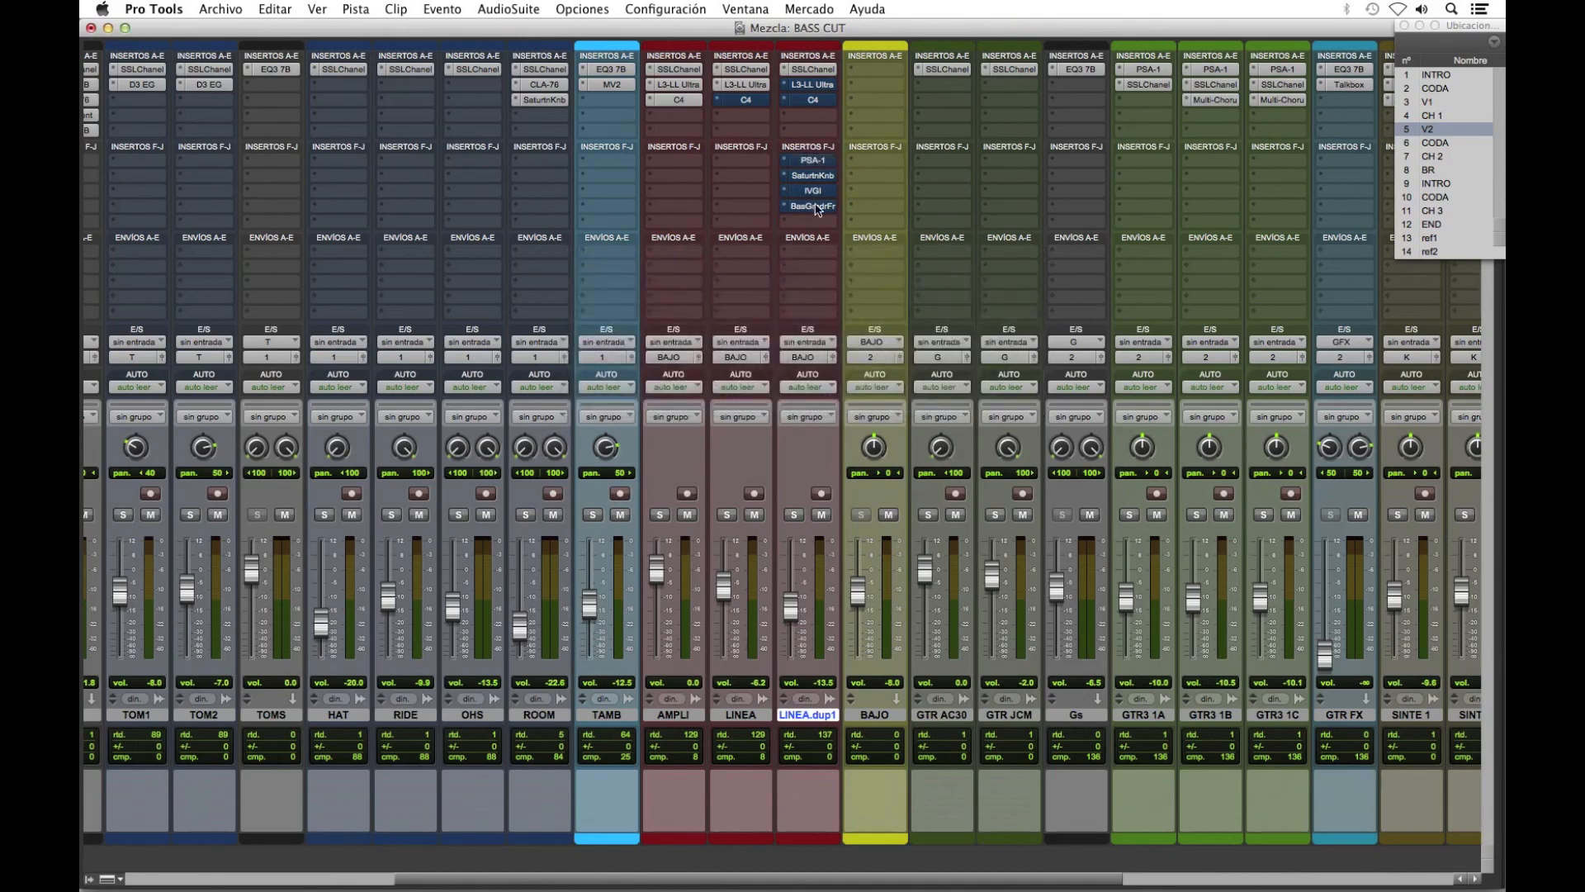
left_click(813, 205)
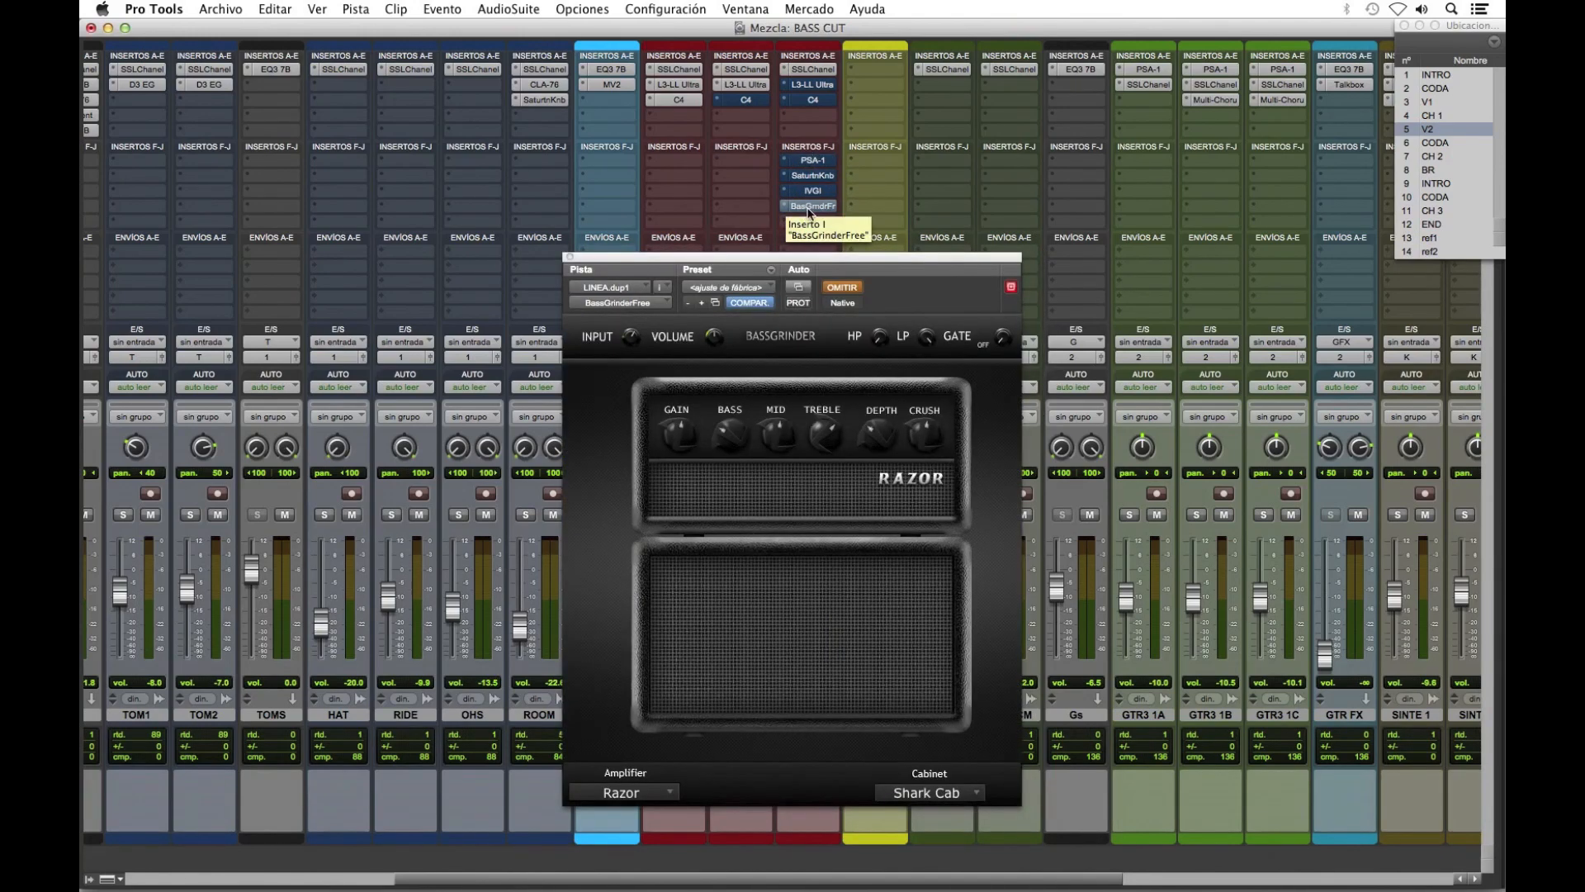
Step: Close the BassGrinderFree window, enable the plug-in on LINEA.dup1 and raise the track's volume to about -11 dB
left_click(809, 206)
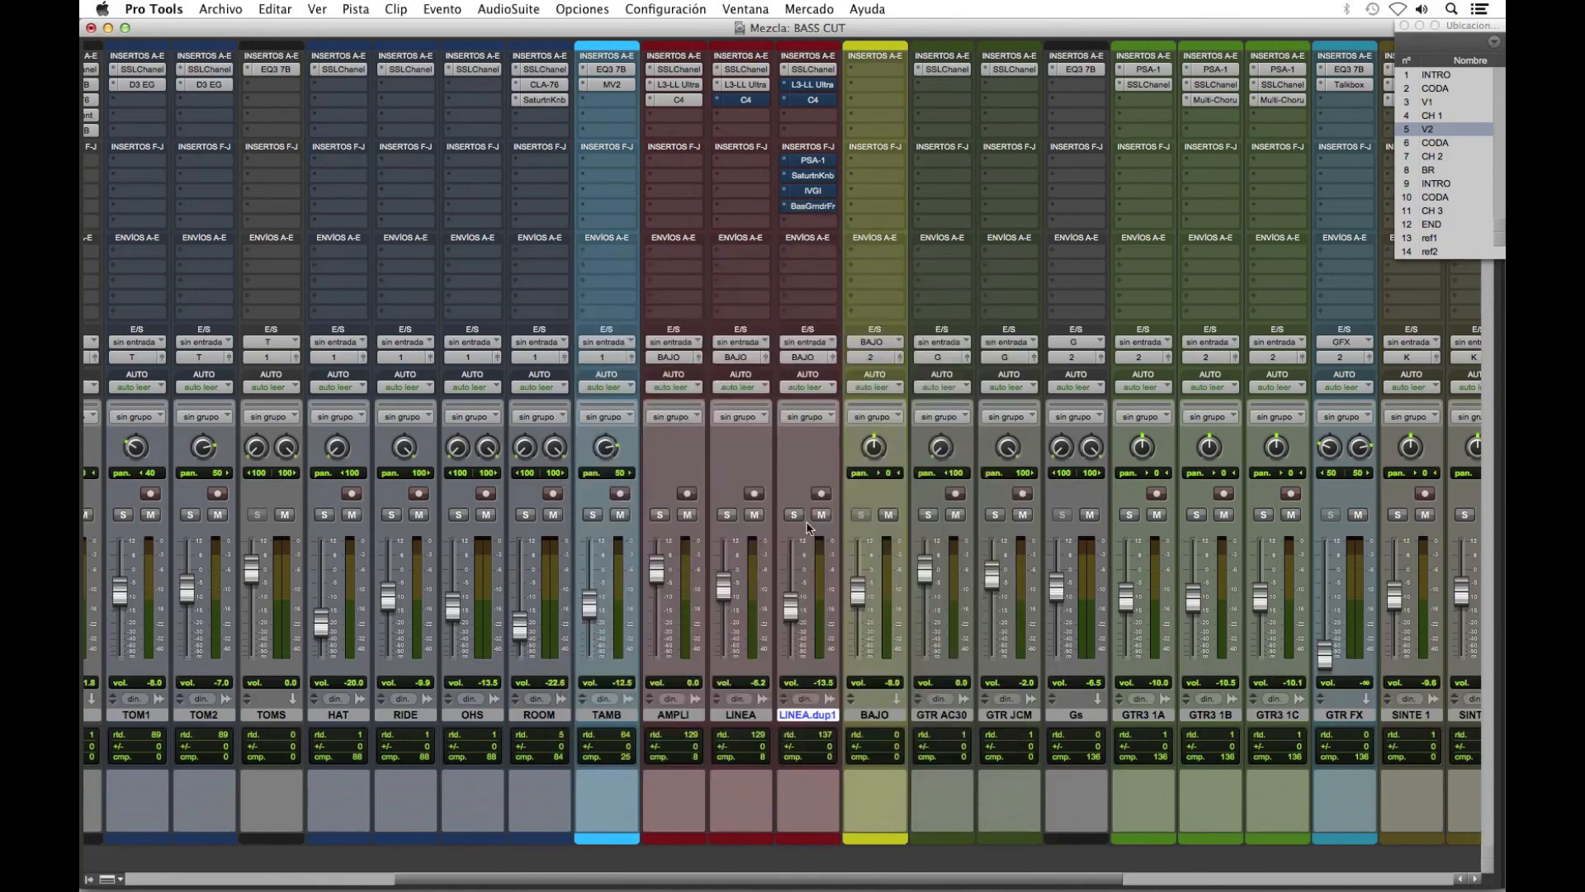
left_click(823, 207, "super")
left_click_drag(787, 568, 788, 540)
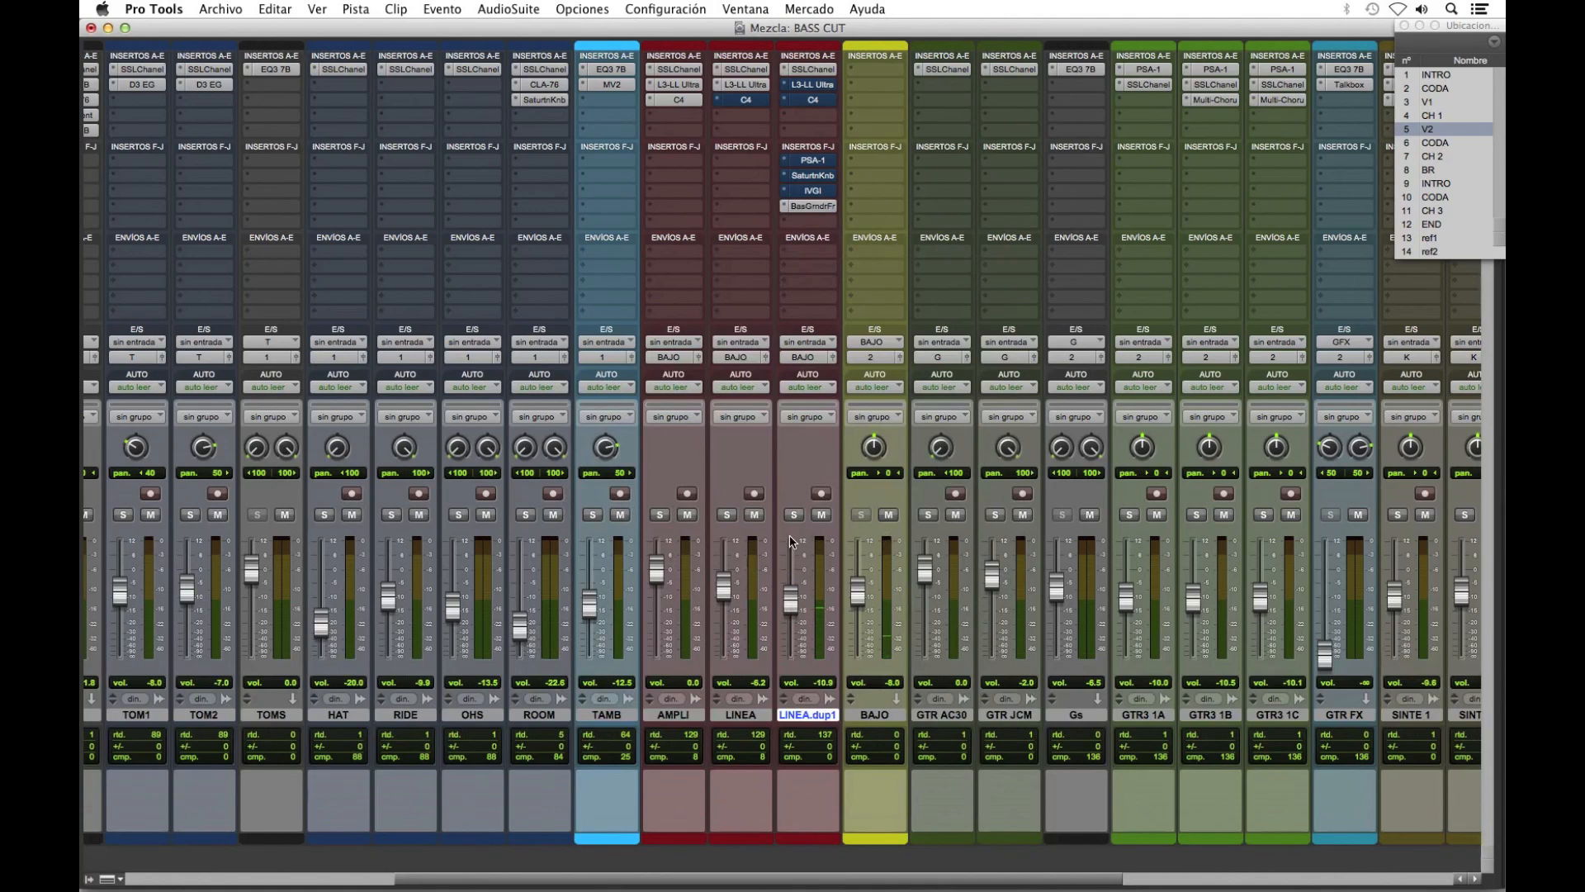
Step: Compare the full mix with LINEA.dup1 muted and unmuted, raise its volume to -8.4 dB, and stop playback
left_click(821, 514)
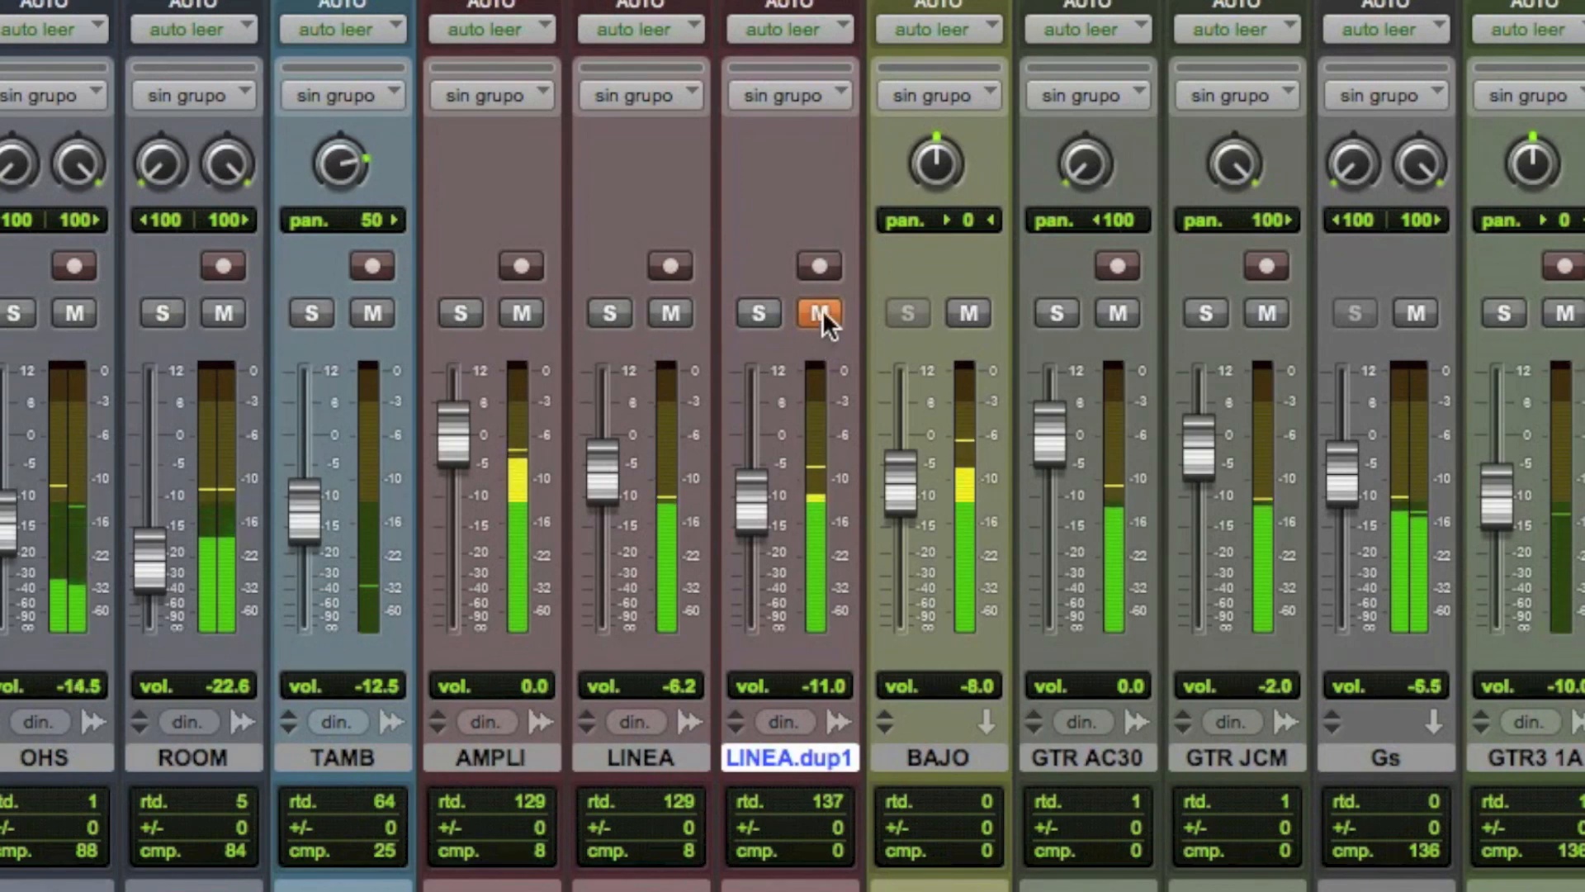
left_click(822, 312)
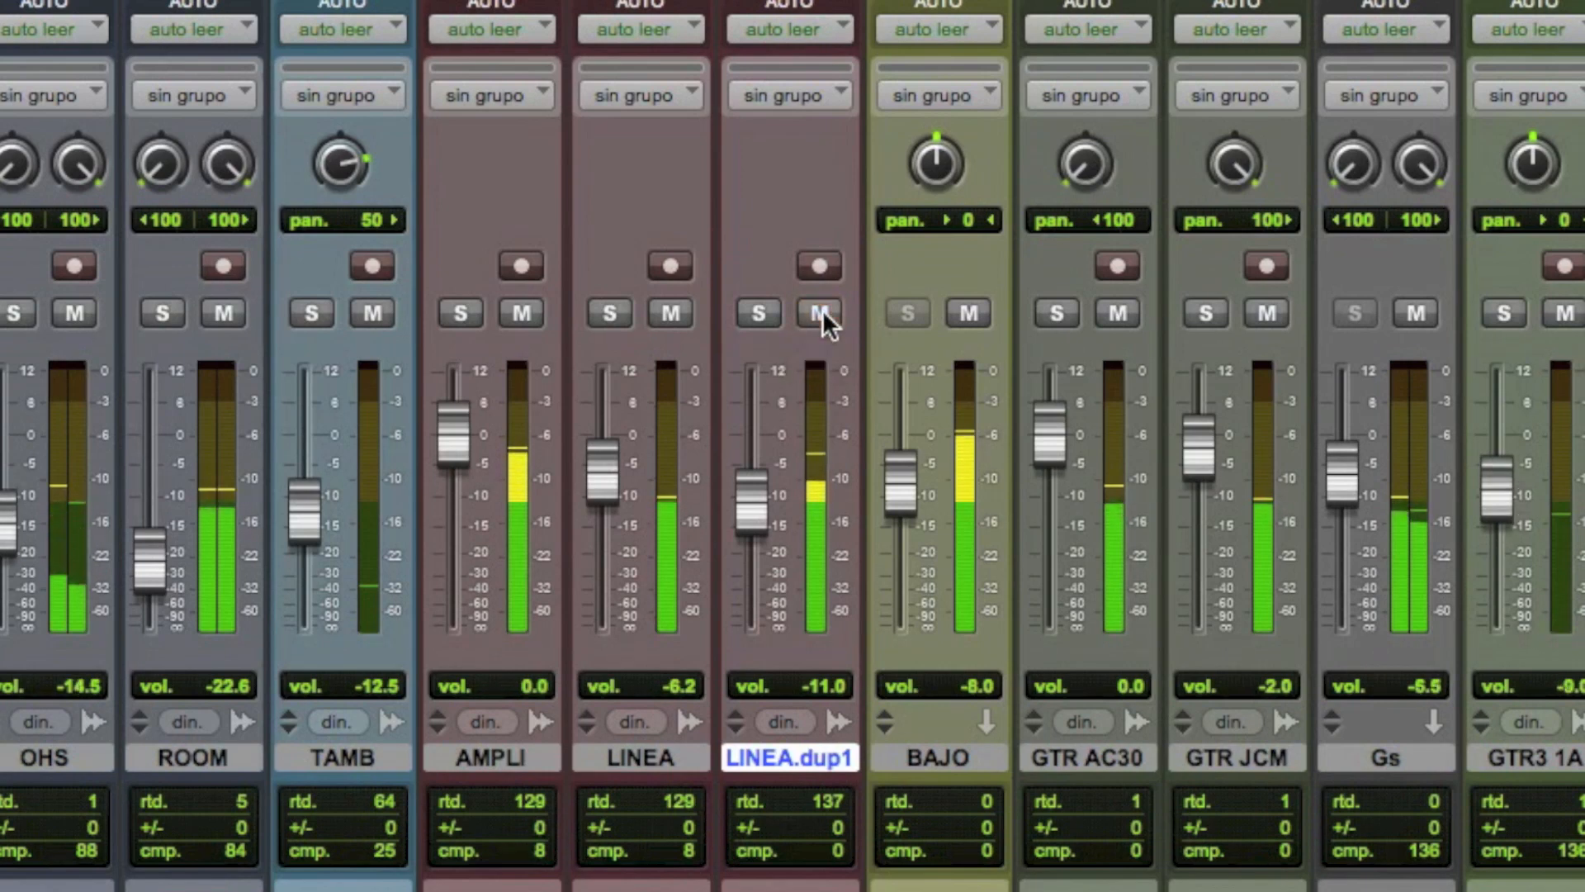
left_click_drag(743, 496, 756, 358)
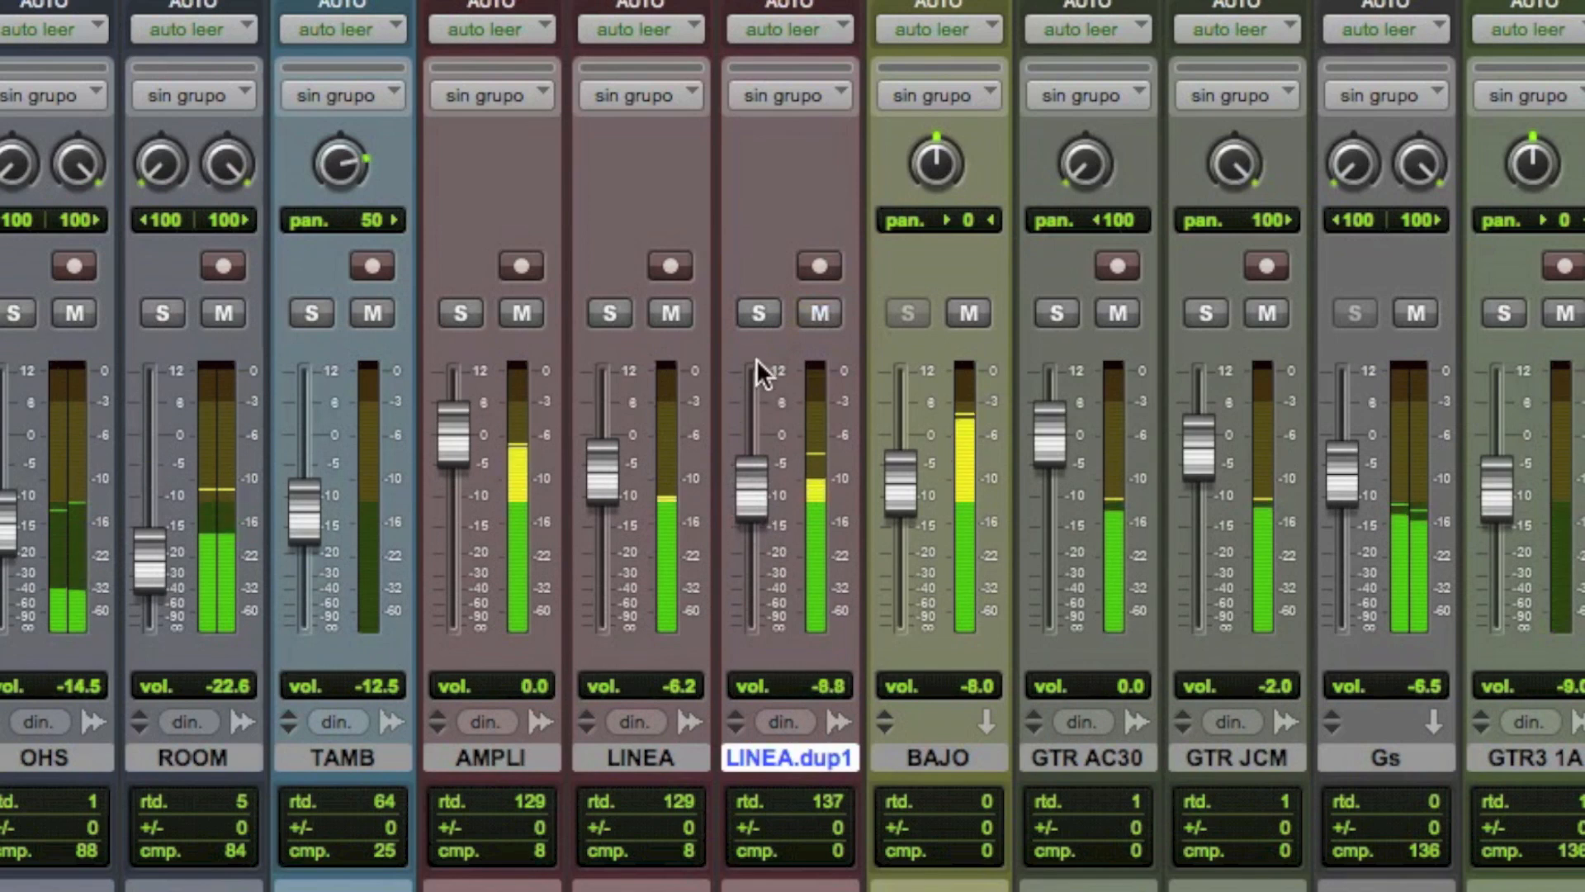
left_click(814, 315)
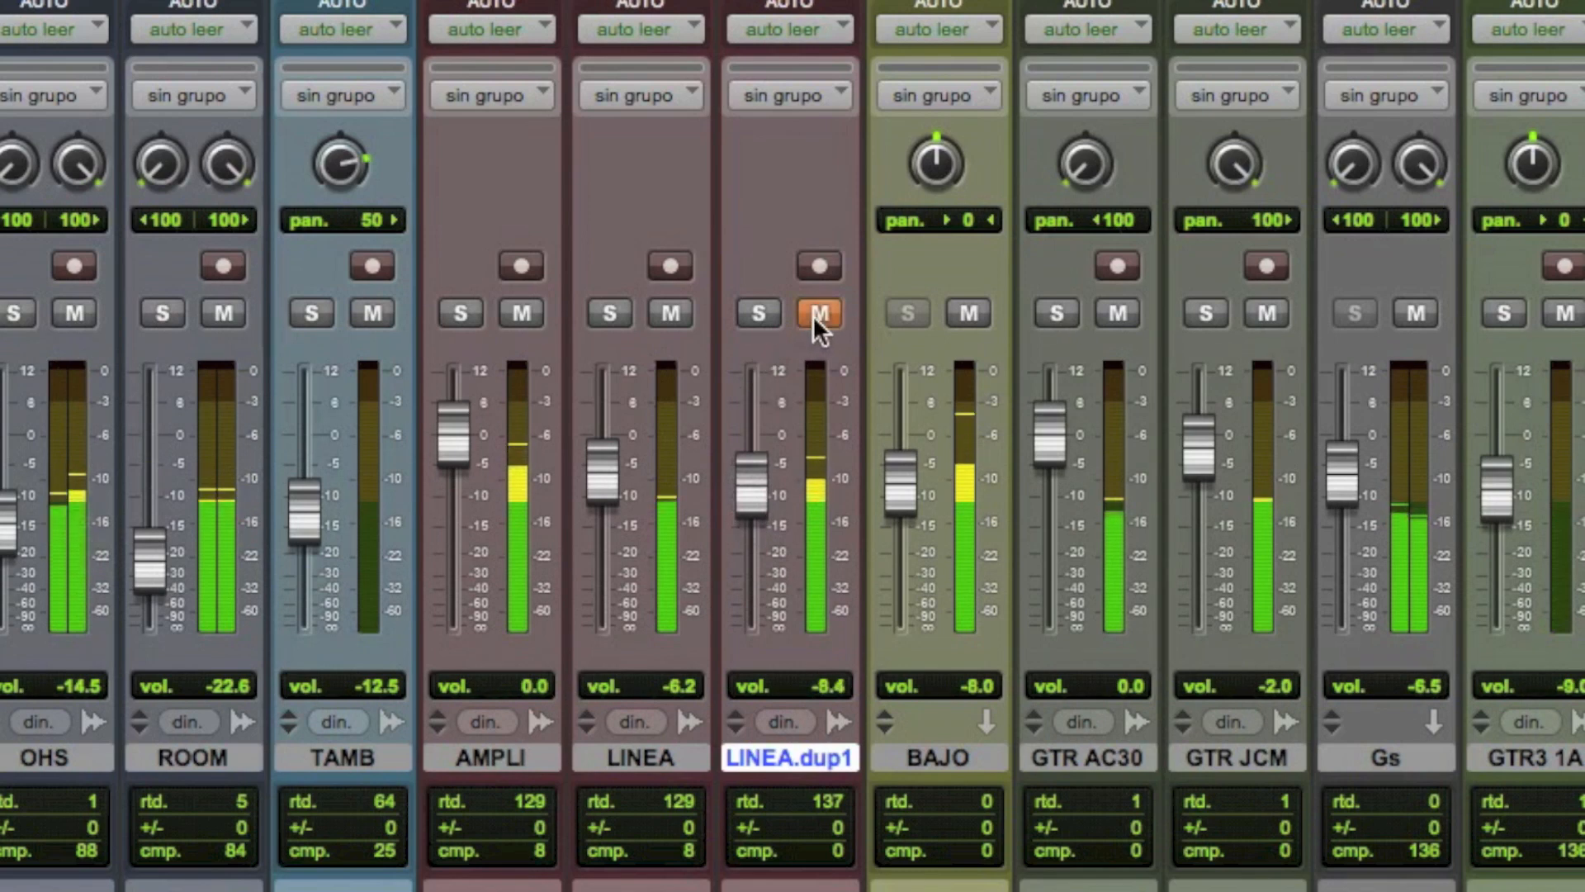
left_click(813, 315)
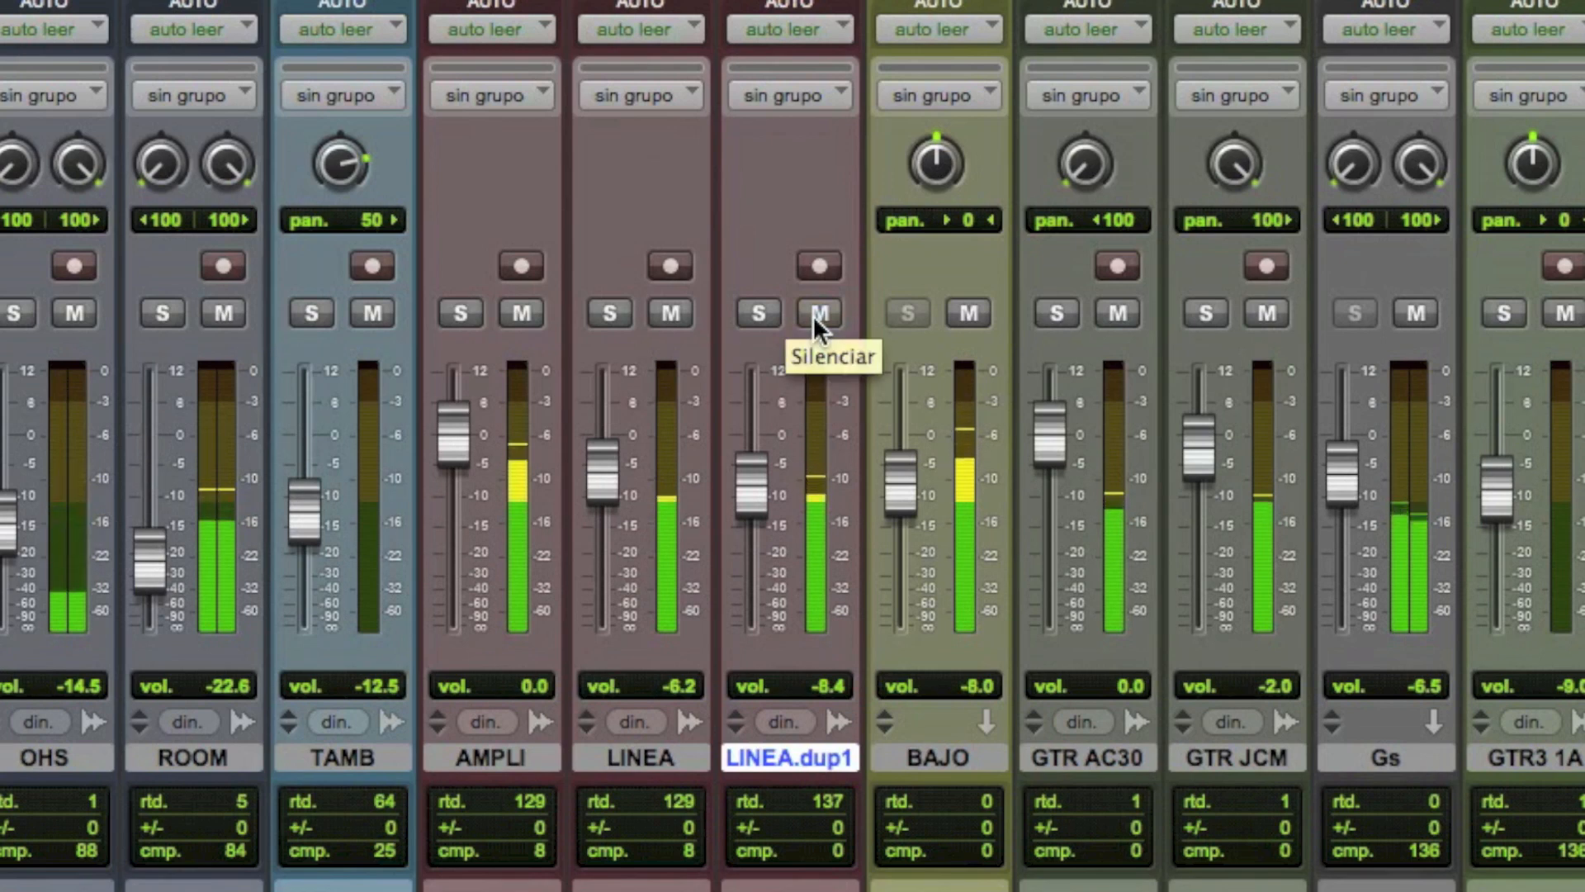
left_click(814, 315)
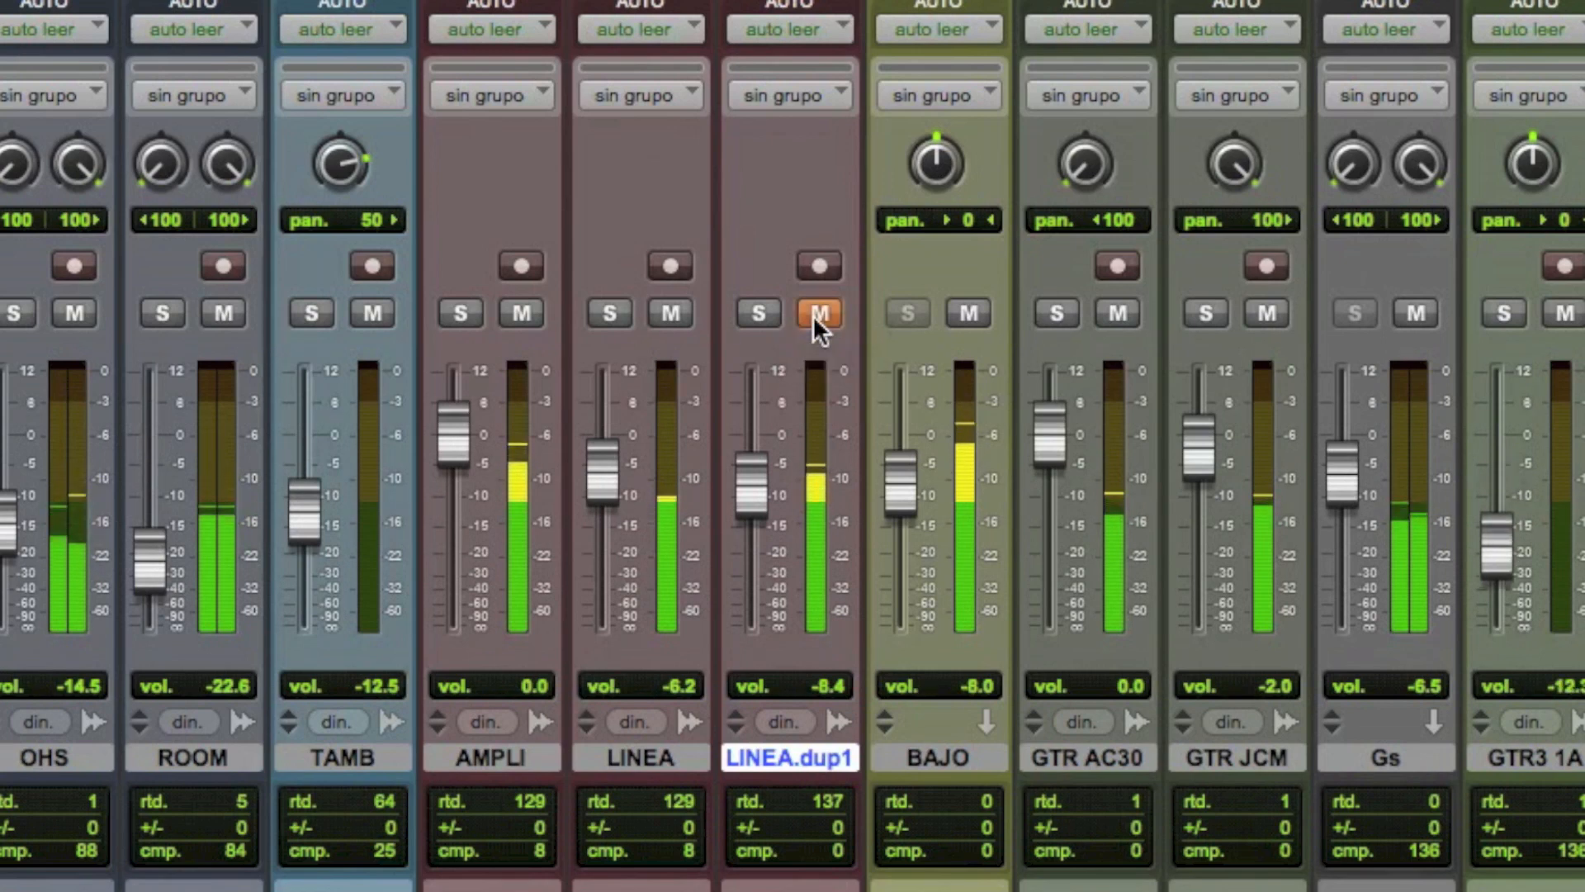
left_click(813, 316)
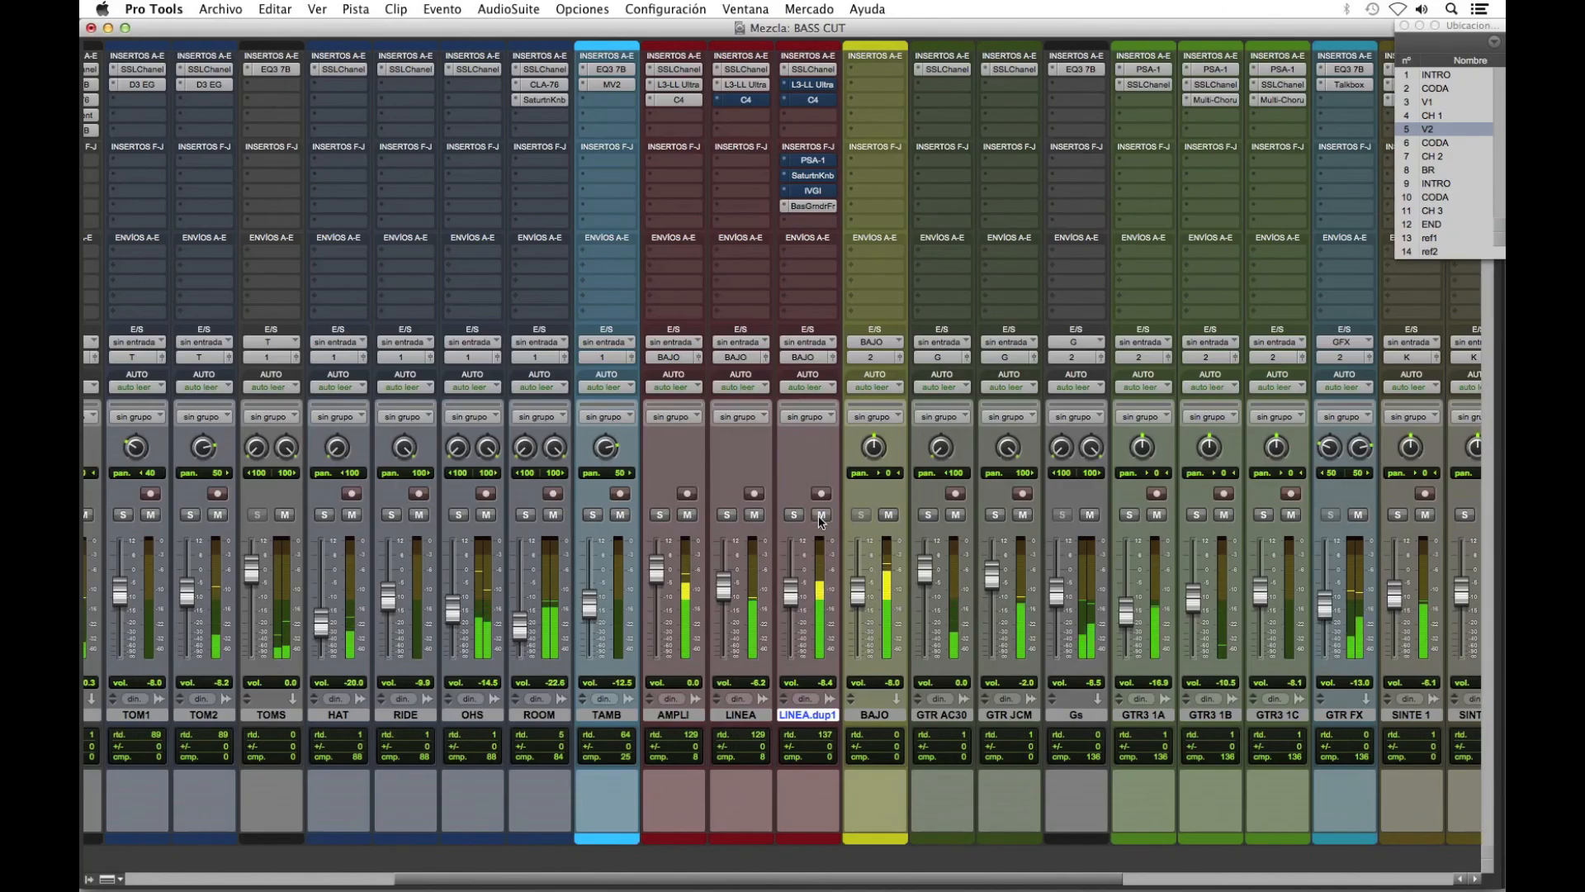
key("space")
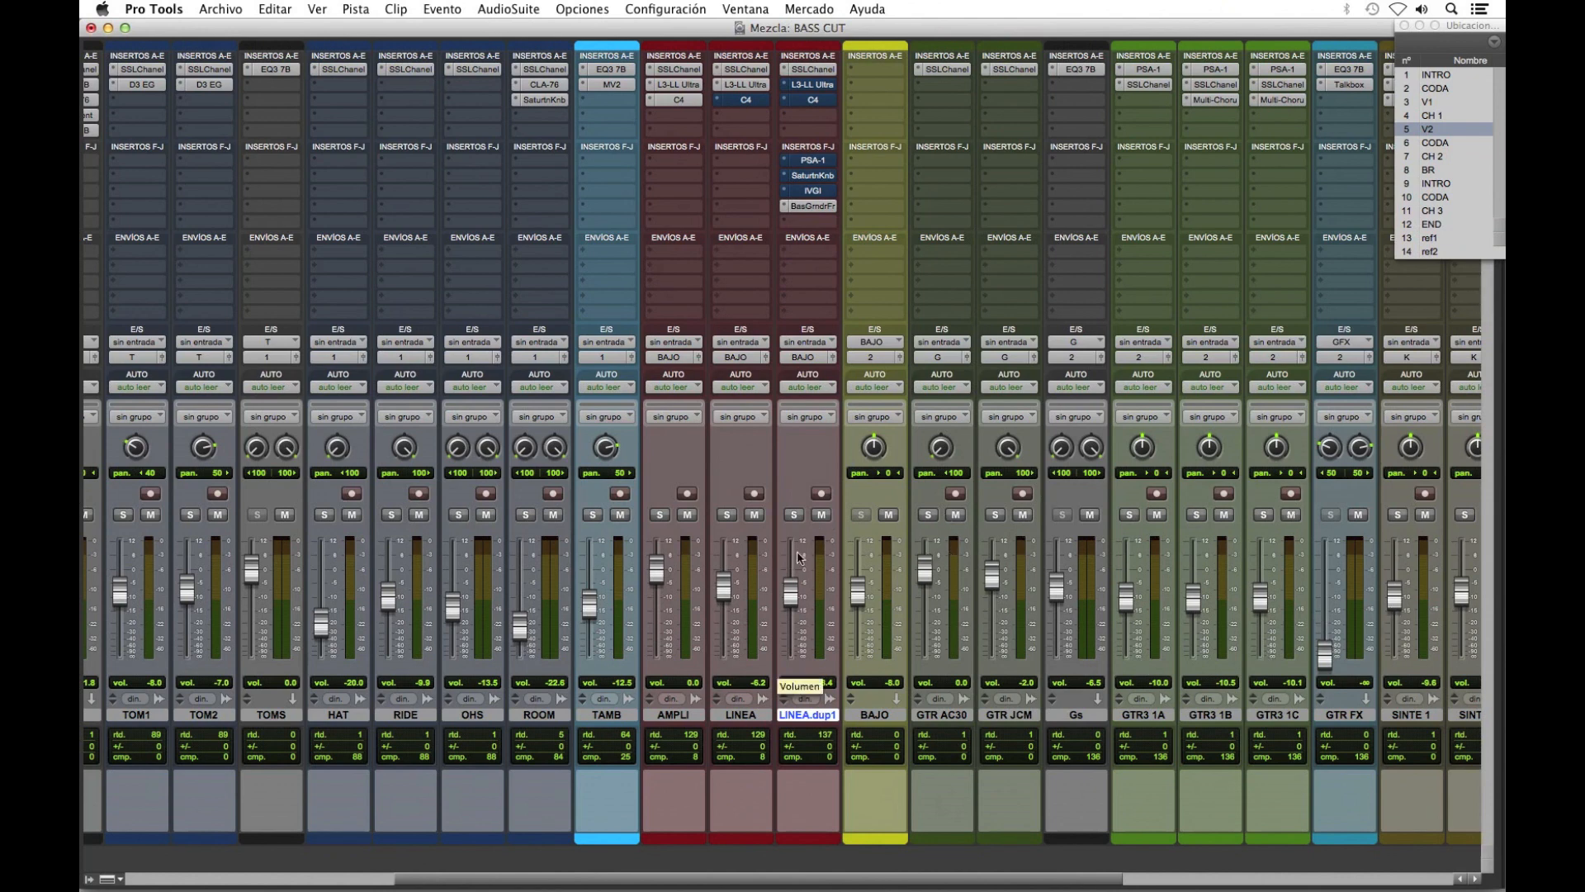
Step: Raise LINEA.dup1 to -5.2 dB during playback and compare the mix with the track muted and unmuted
left_click_drag(792, 593, 792, 591)
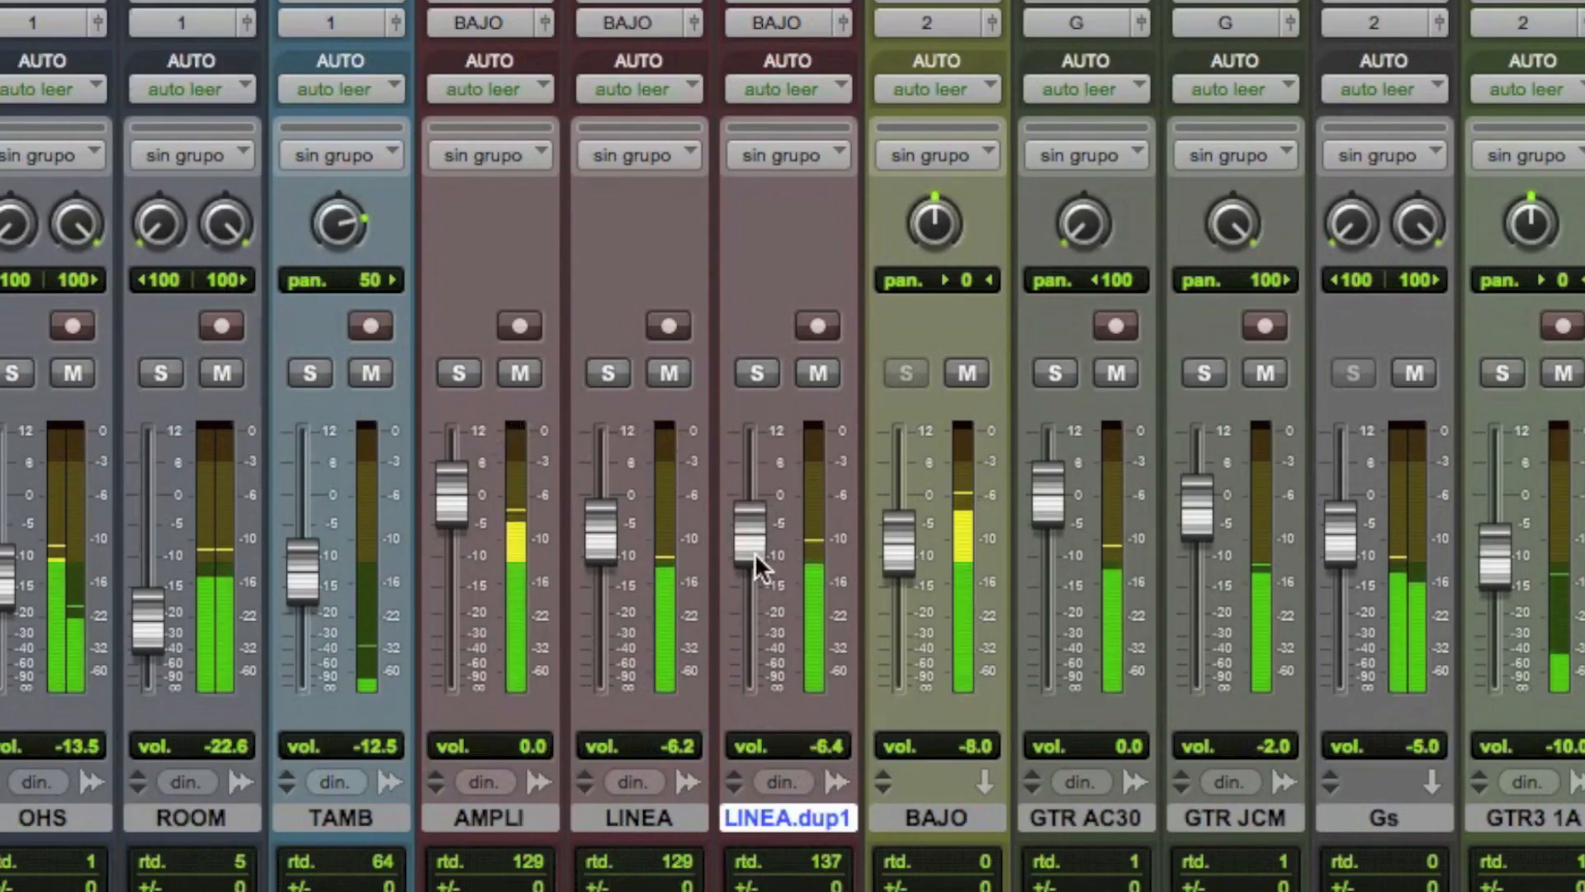
mouse_move(755, 552)
left_mouse_down()
mouse_move(758, 507)
mouse_move(754, 545)
left_mouse_up()
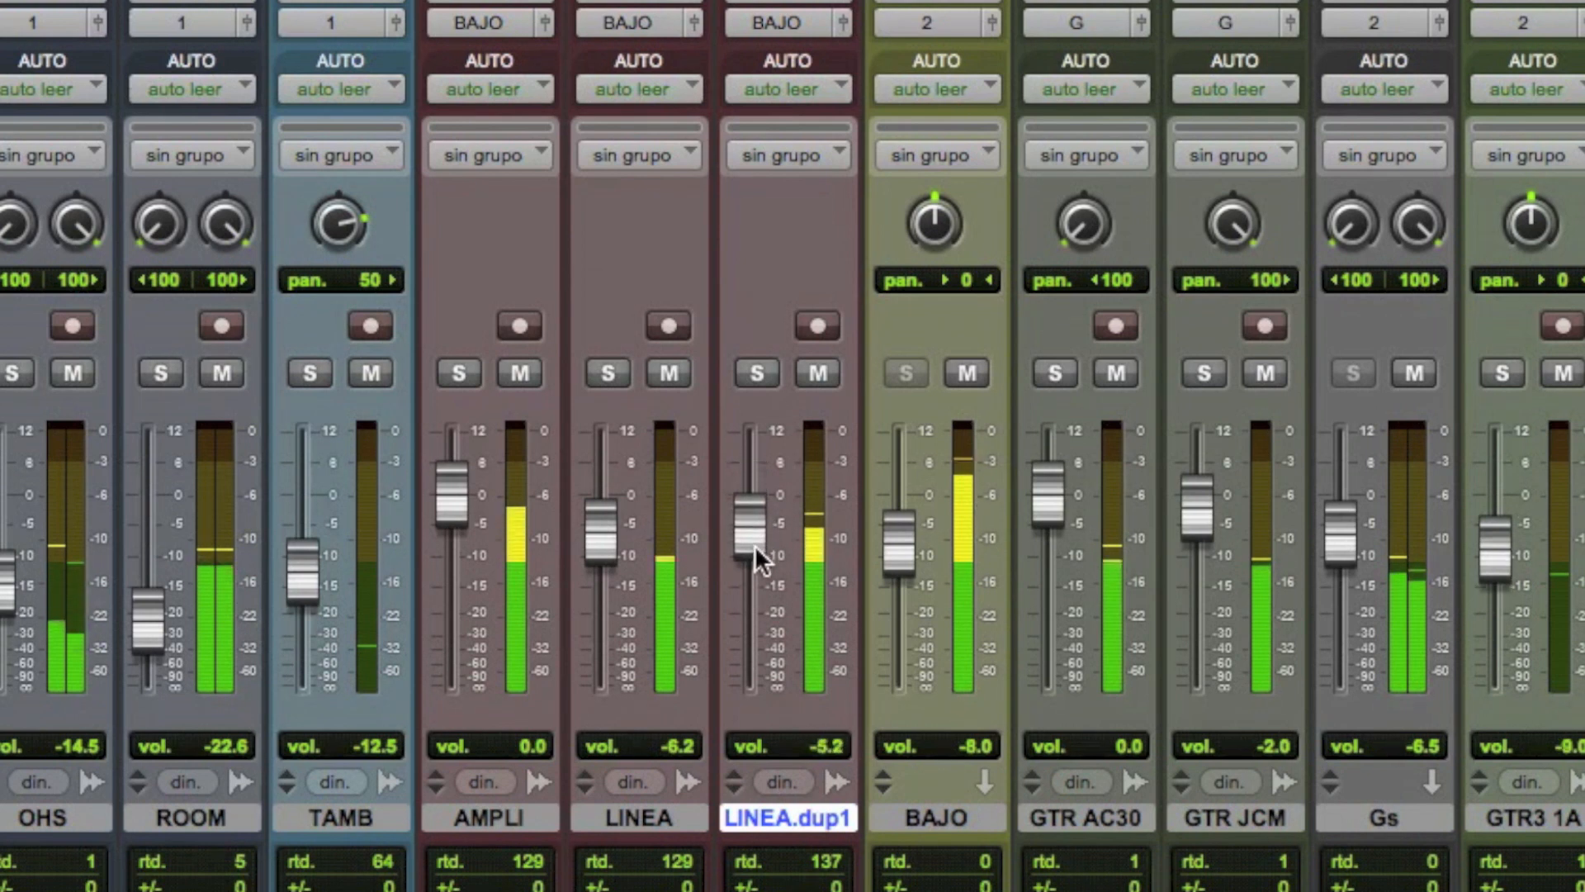
left_click(815, 373)
left_click(815, 373)
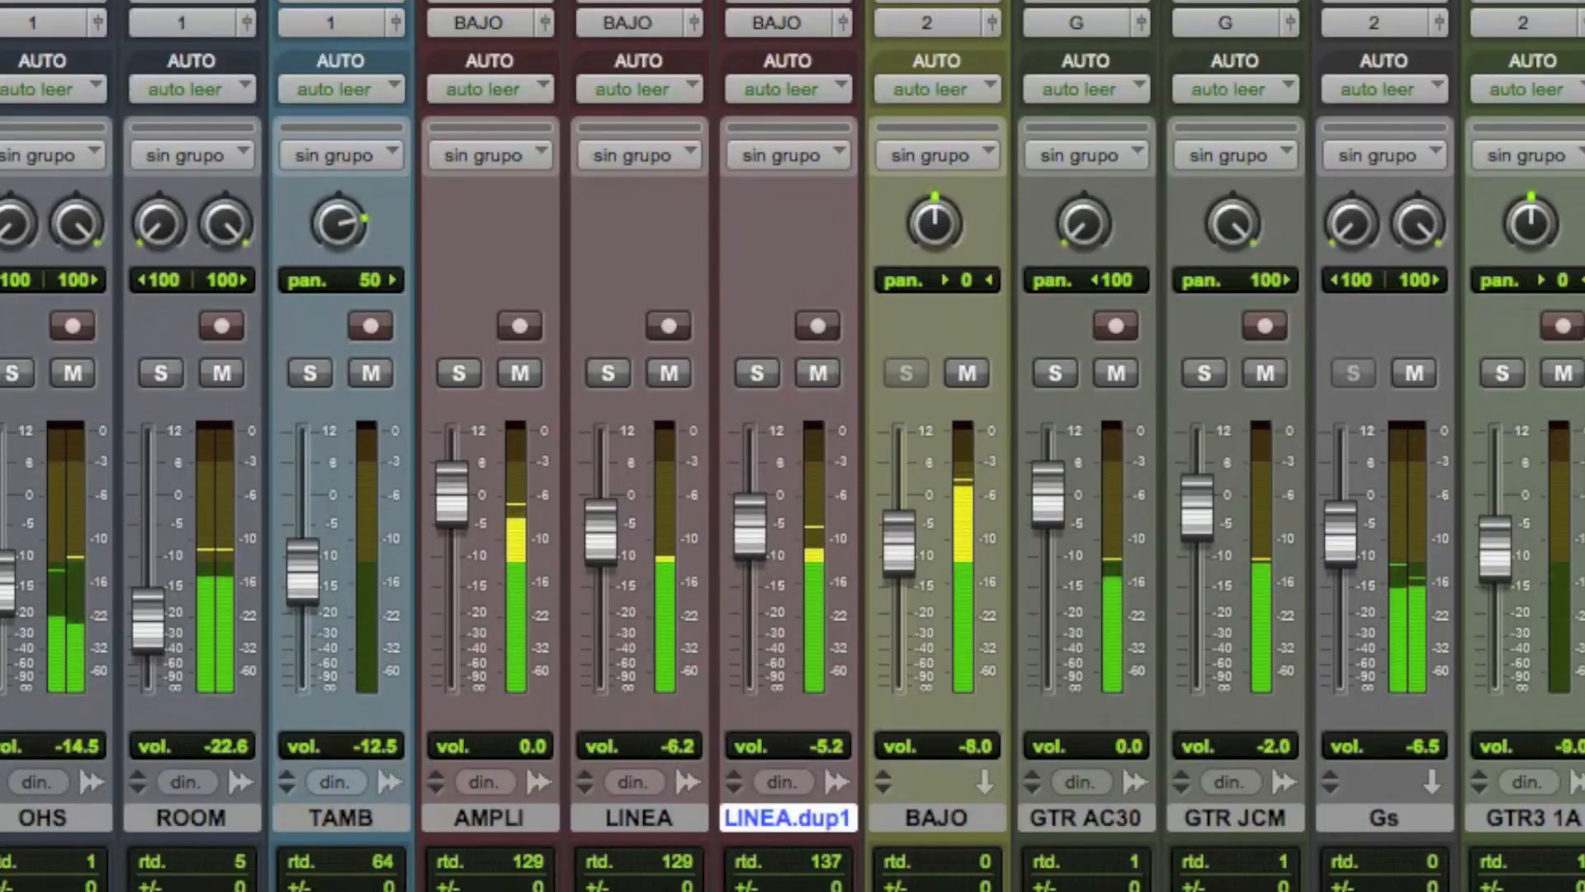
Step: Switch LINEA.dup1 from BassGrinderFree to PSA-1, audition it at several volume levels, and settle at -9.2 dB
left_click(795, 14, "super")
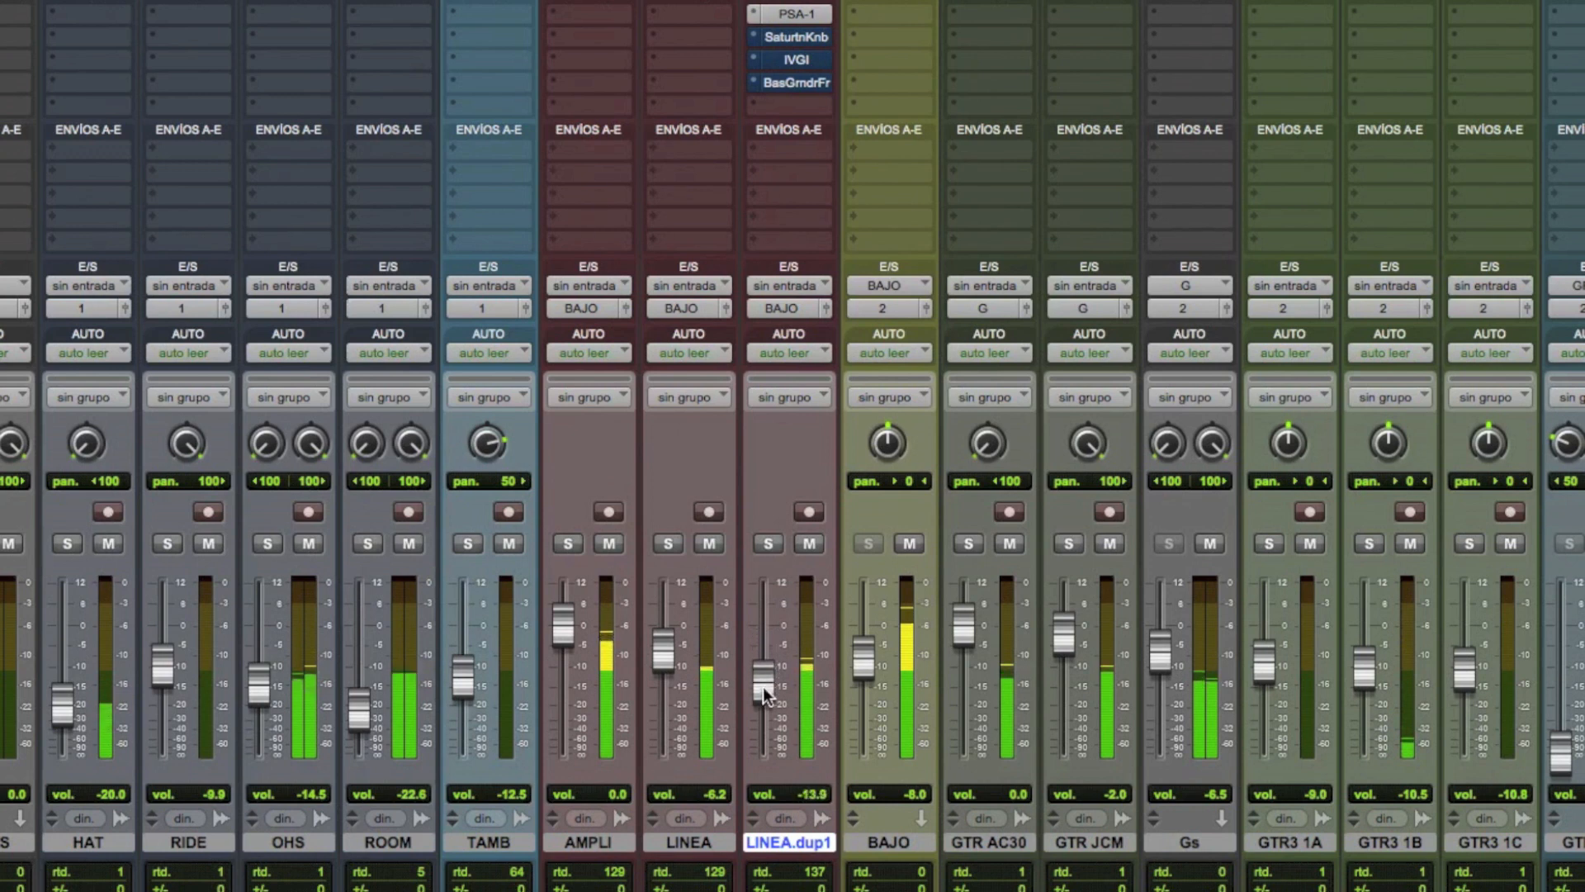
mouse_move(761, 653)
left_mouse_down()
mouse_move(763, 641)
mouse_move(761, 667)
left_mouse_up()
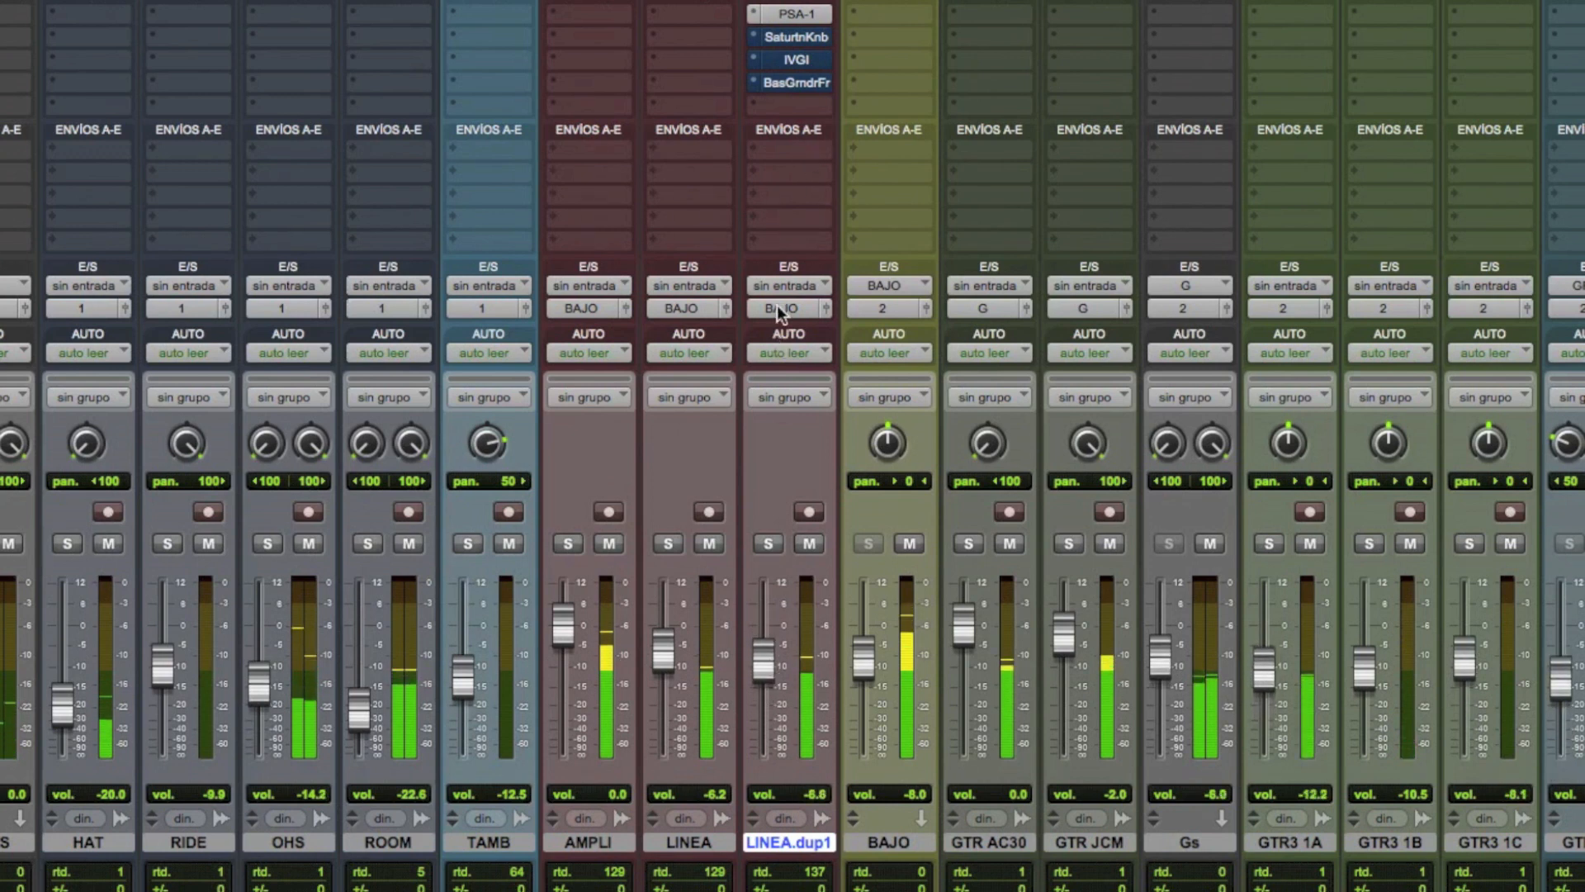
mouse_move(763, 659)
left_mouse_down()
mouse_move(774, 618)
mouse_move(767, 661)
left_mouse_up()
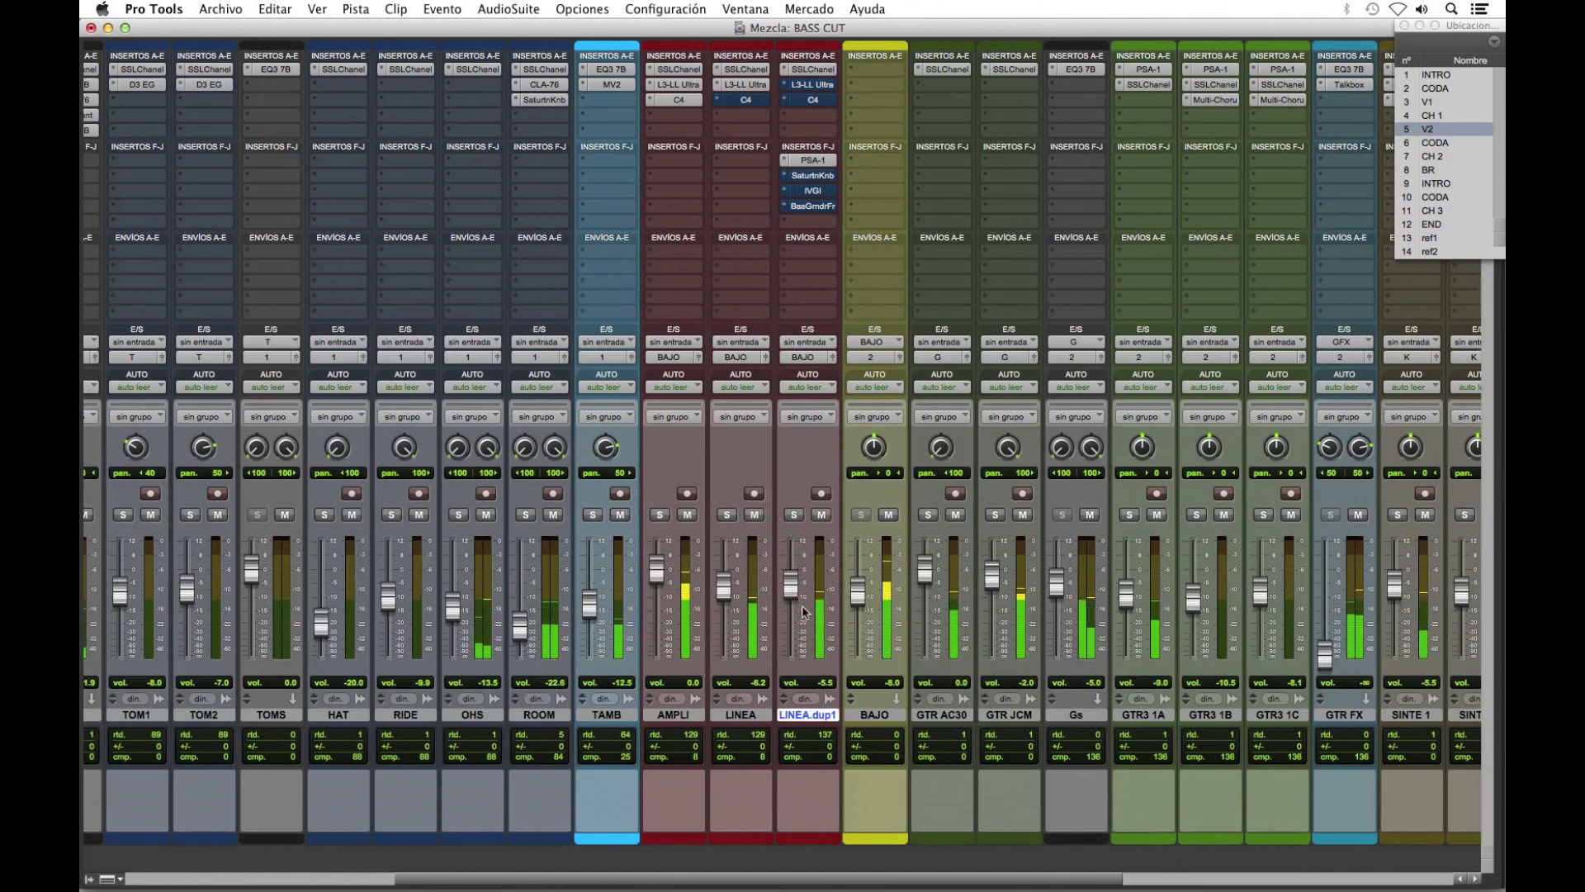
mouse_move(786, 578)
left_mouse_down()
mouse_move(793, 623)
mouse_move(794, 600)
left_mouse_up()
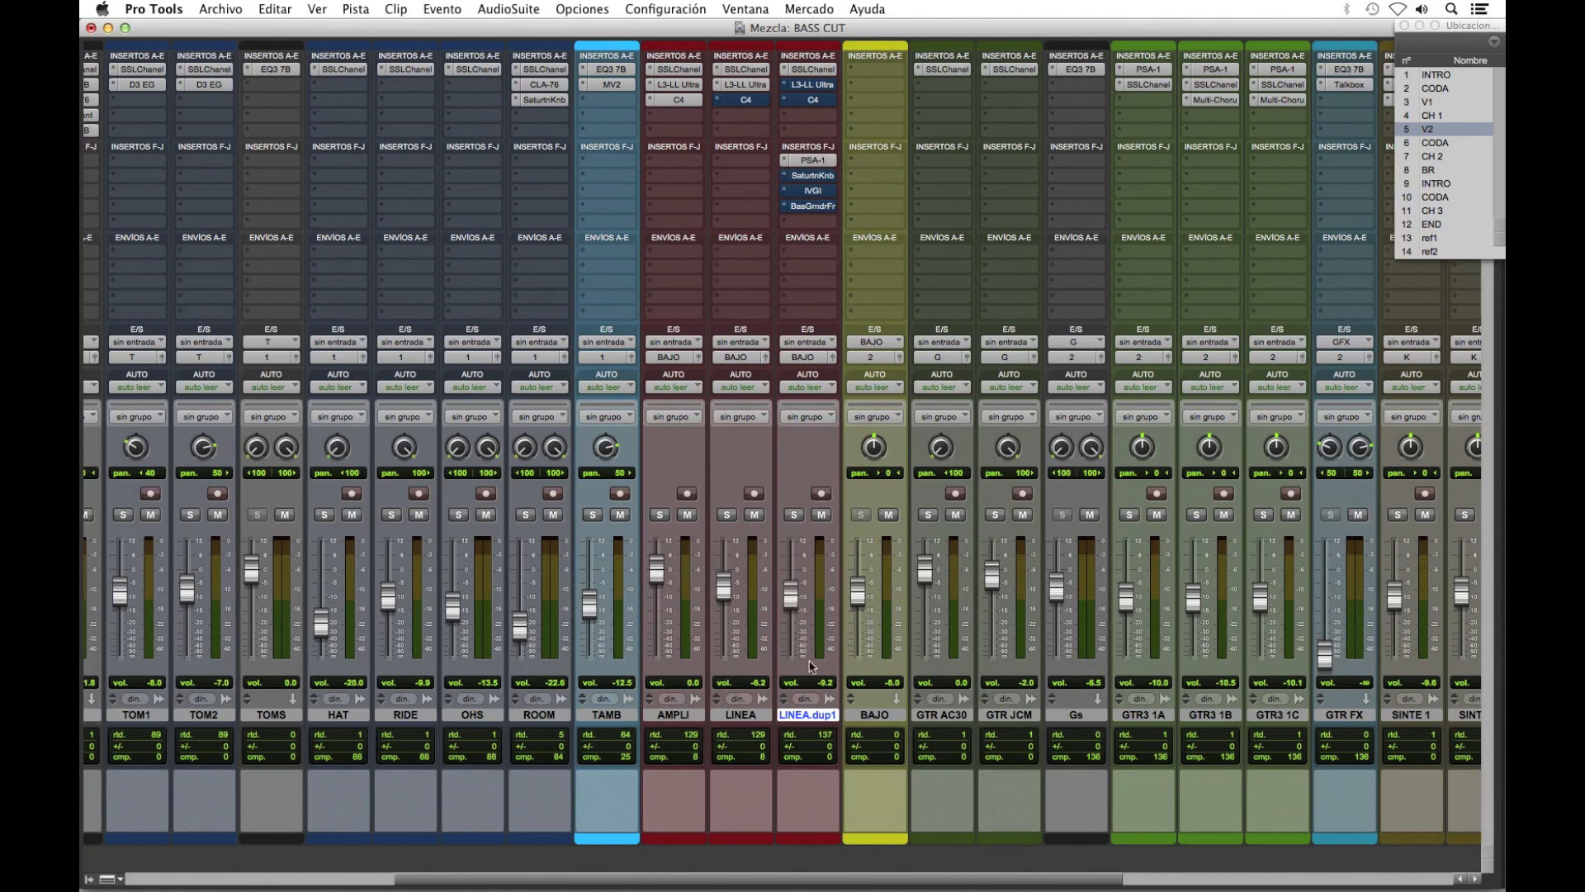
Step: Look through the PSA-1, Saturation Knob, IVGI and BassGrinderFree windows on LINEA.dup1, and bypass PSA-1
left_click(813, 161)
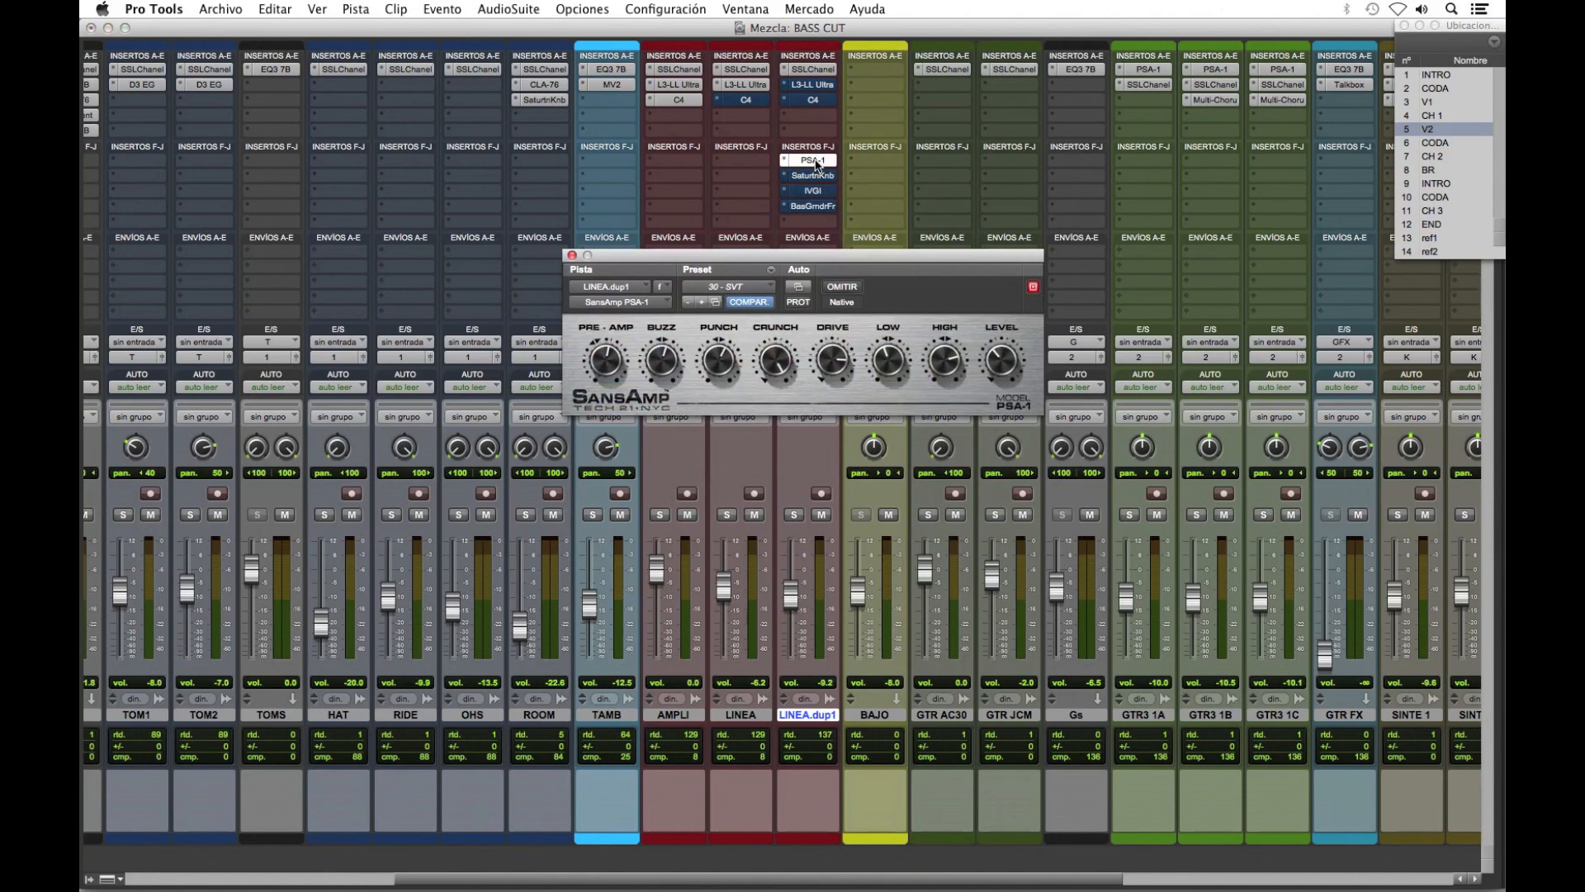
left_click(814, 162)
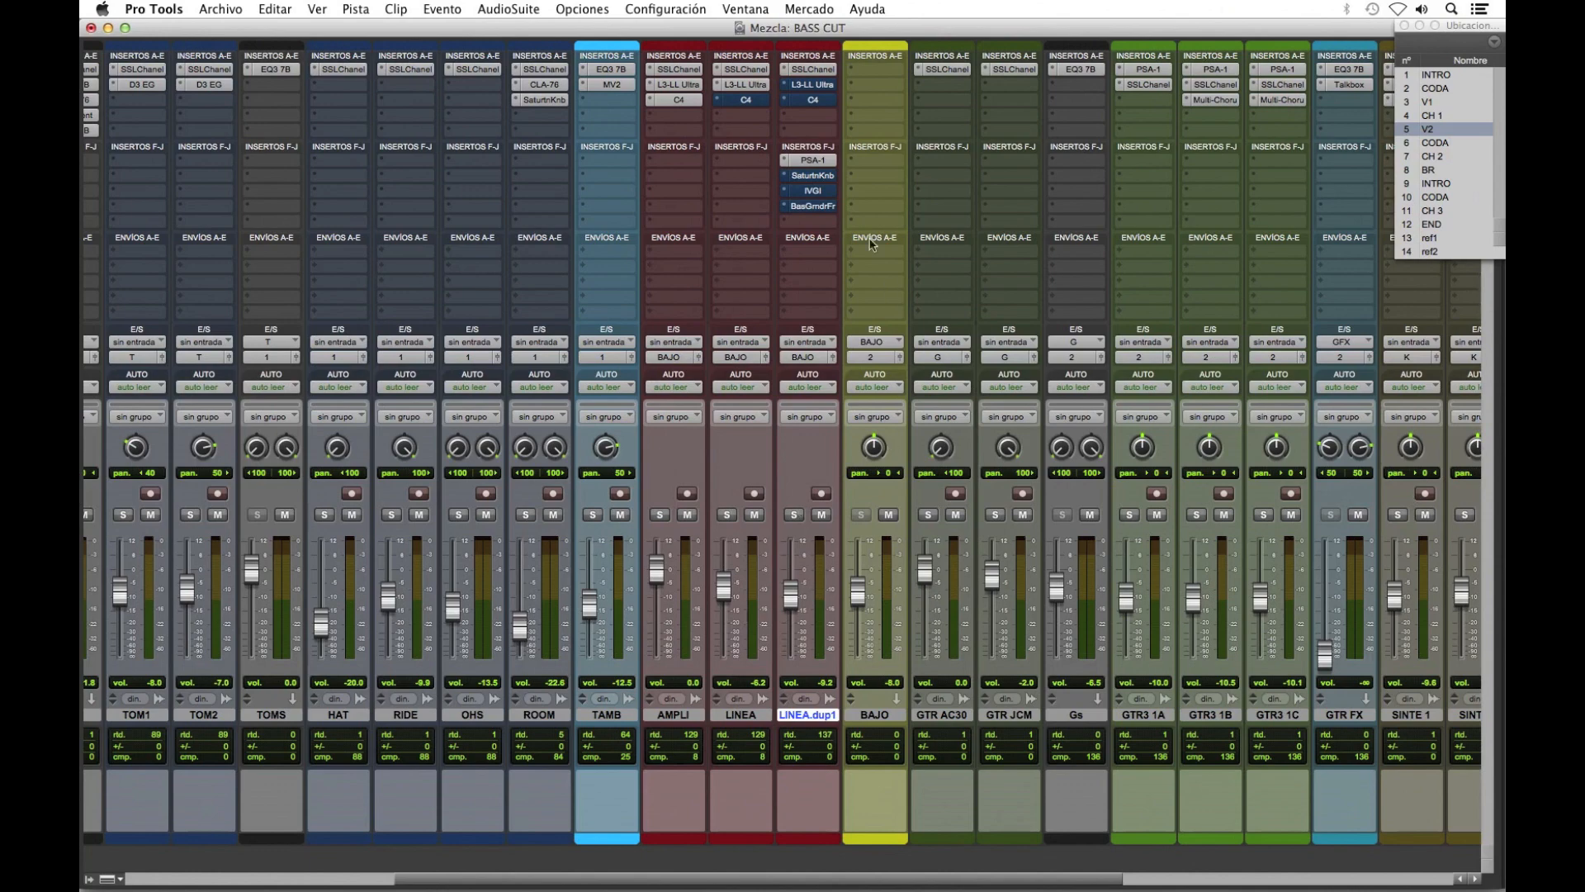
left_click(822, 162)
left_click(815, 176)
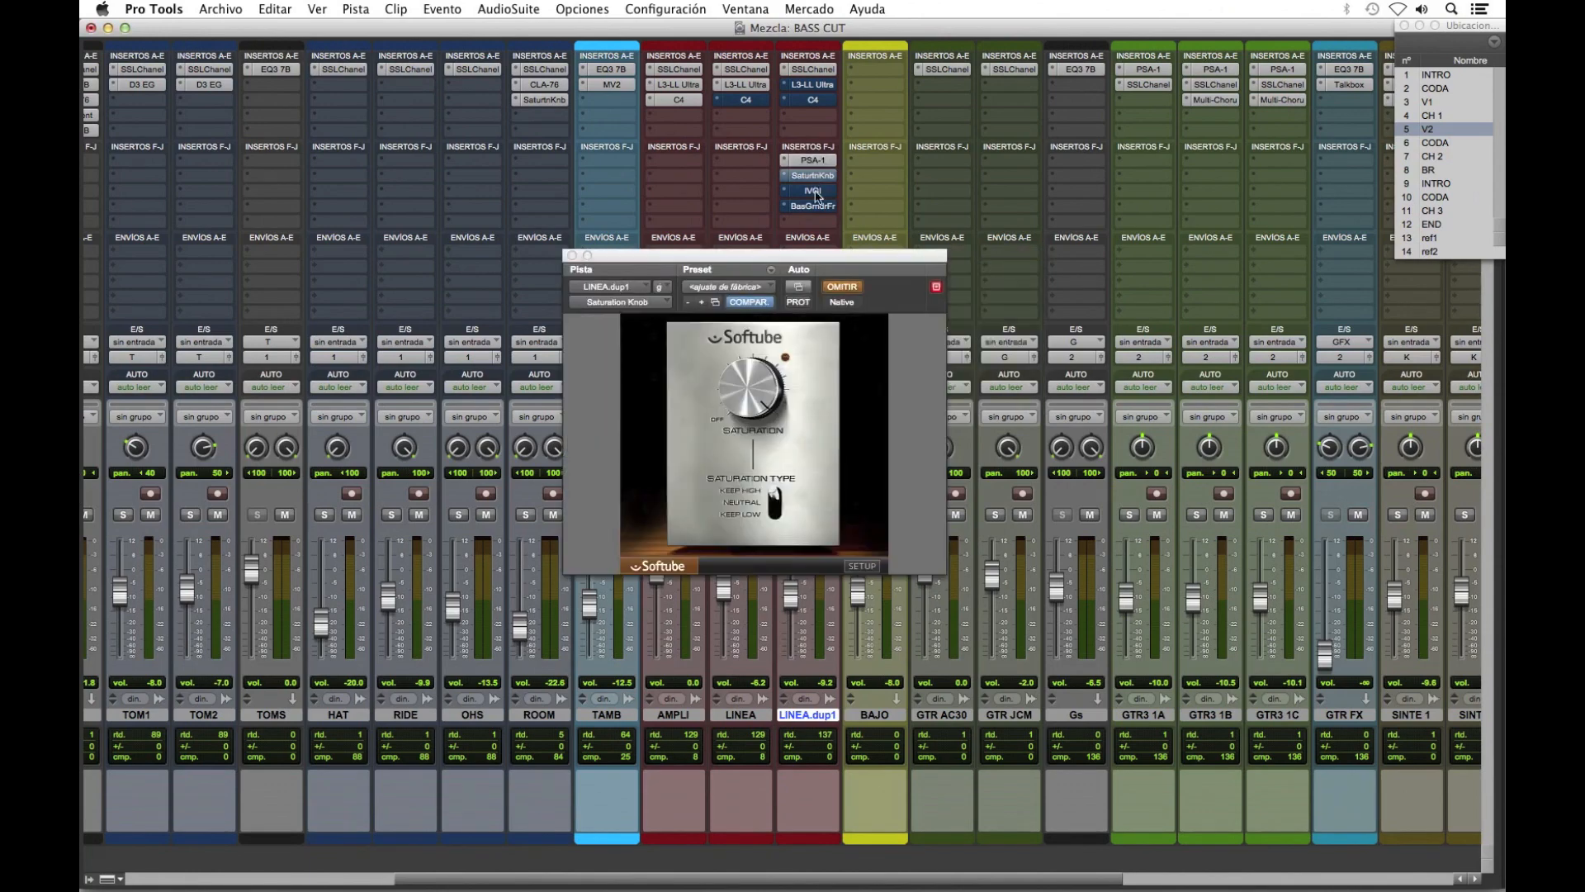
left_click(814, 191)
left_click(817, 208)
left_click(818, 192)
left_click(817, 177)
left_click(817, 161)
left_click(817, 162)
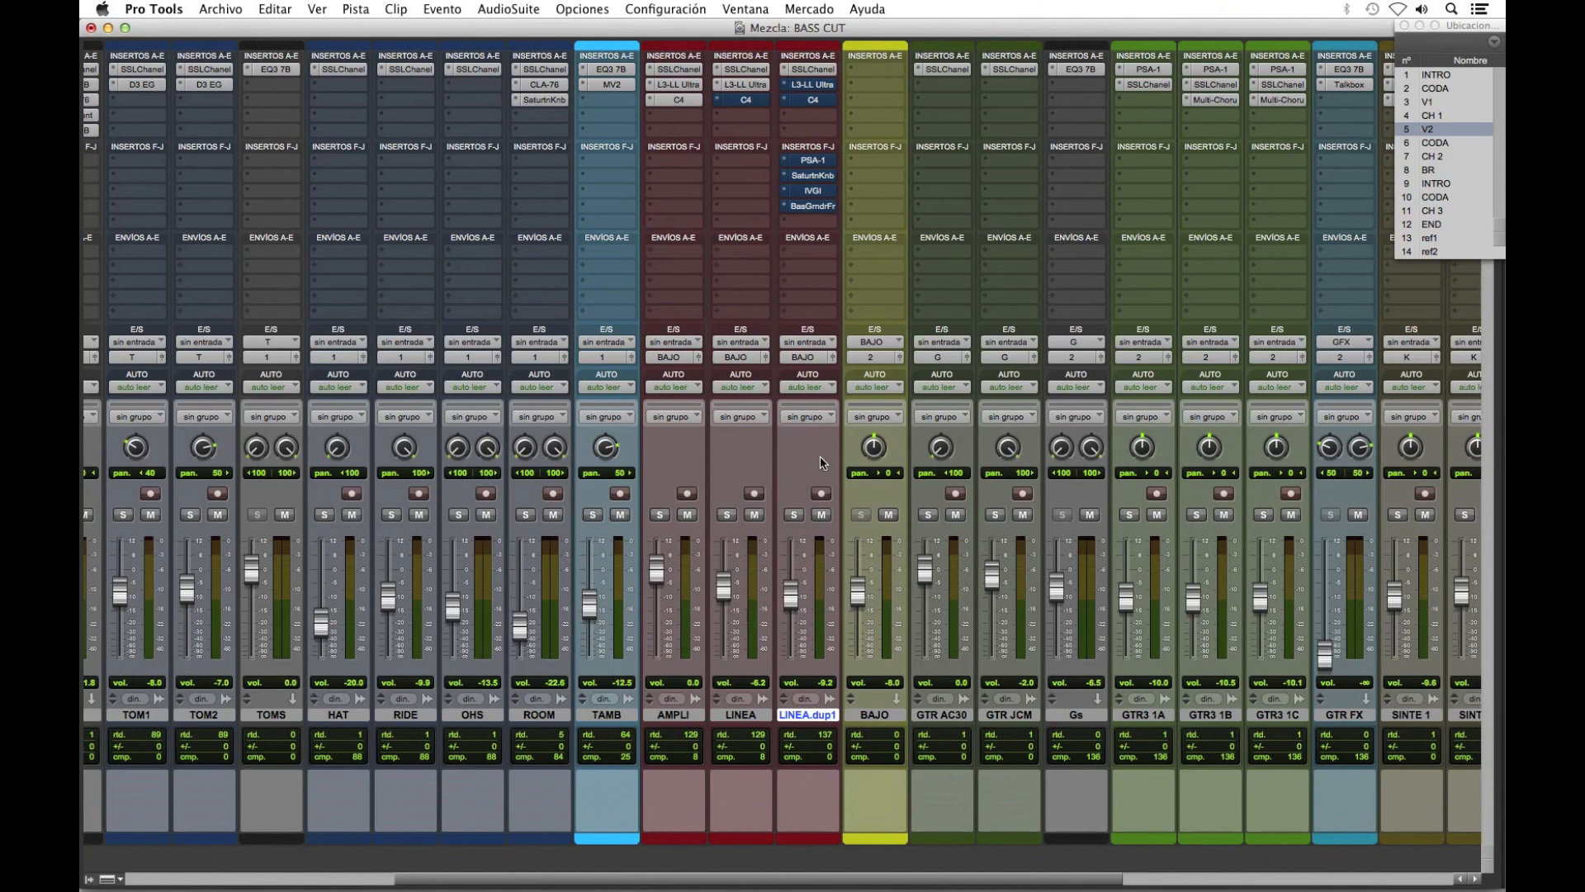
Step: Raise LINEA.dup1 to -8.3 dB and select the bass tracks one after another, ending on LINEA.dup1
mouse_move(790, 596)
left_mouse_down()
mouse_move(788, 613)
mouse_move(790, 589)
left_mouse_up()
left_click(751, 714)
left_click(673, 714)
left_click(731, 716)
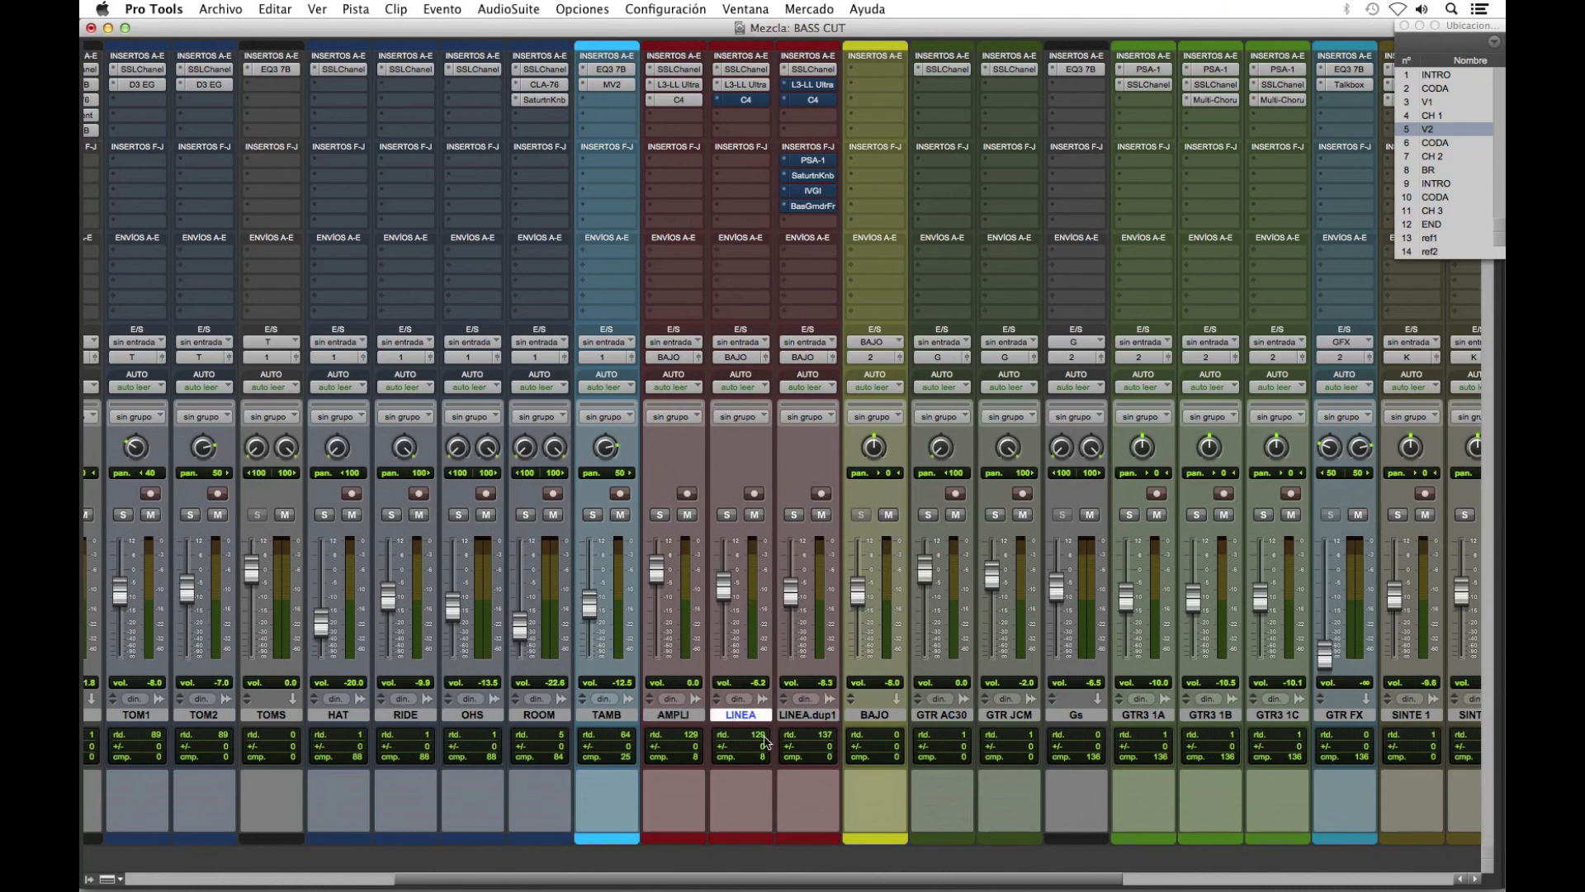
left_click(813, 716)
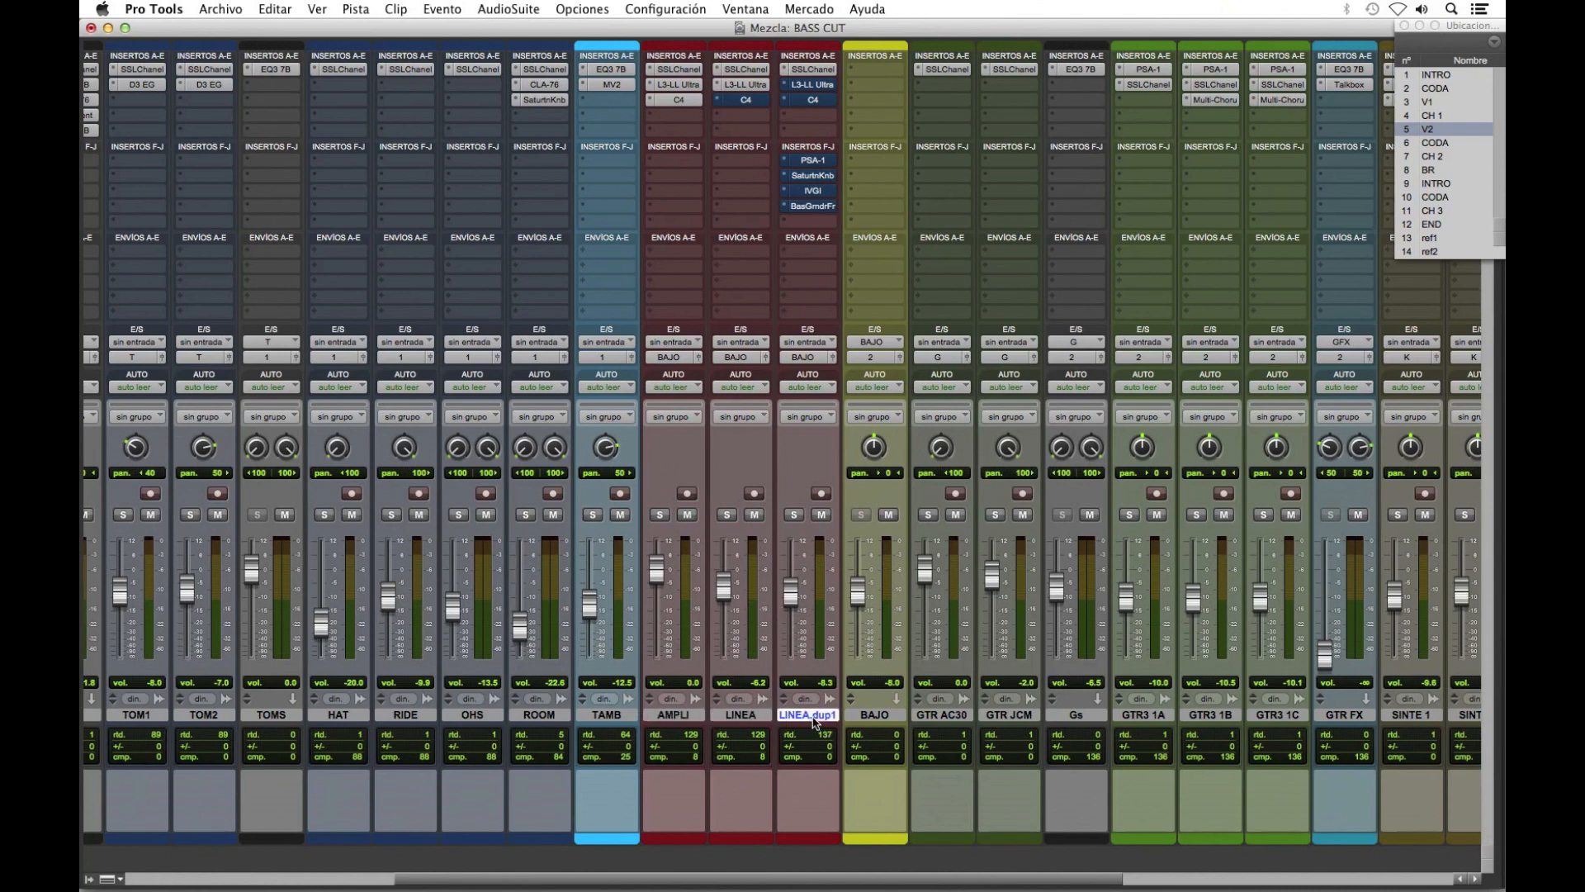